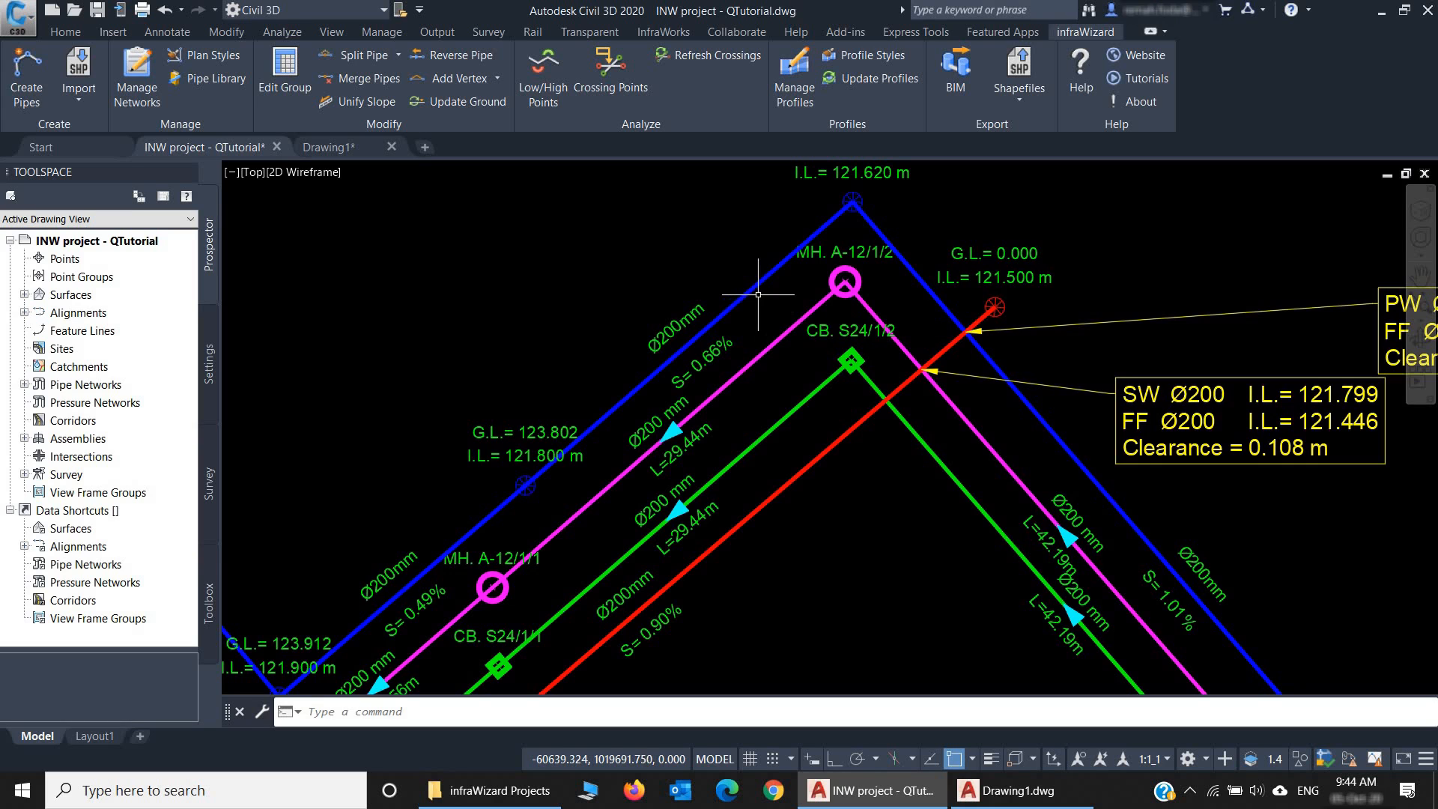
# Inspect the properties of the upper-left blue pipe polyline, its node block and the node's level label block
pyautogui.click(758, 284)
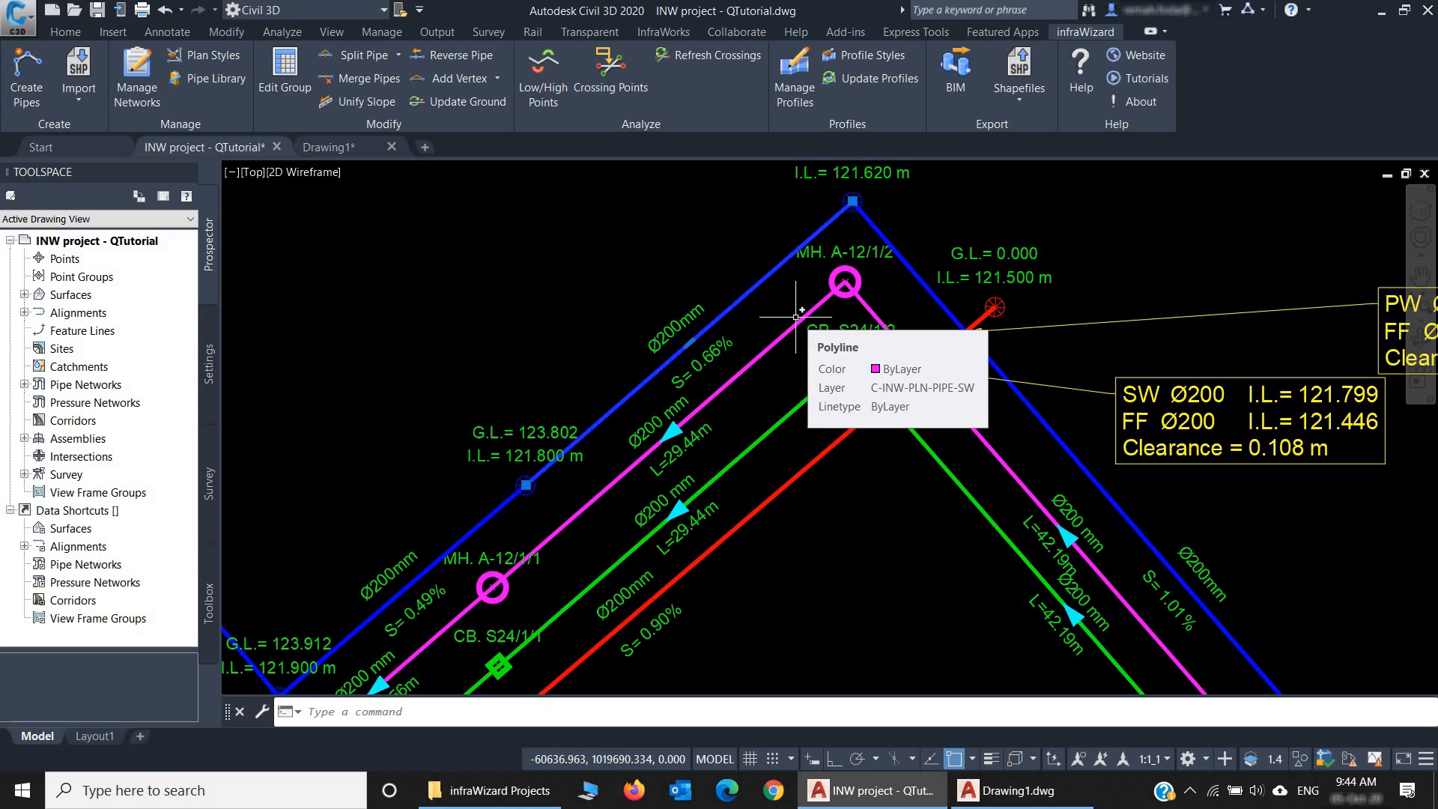
pyautogui.hotkey('ctrl', '1')
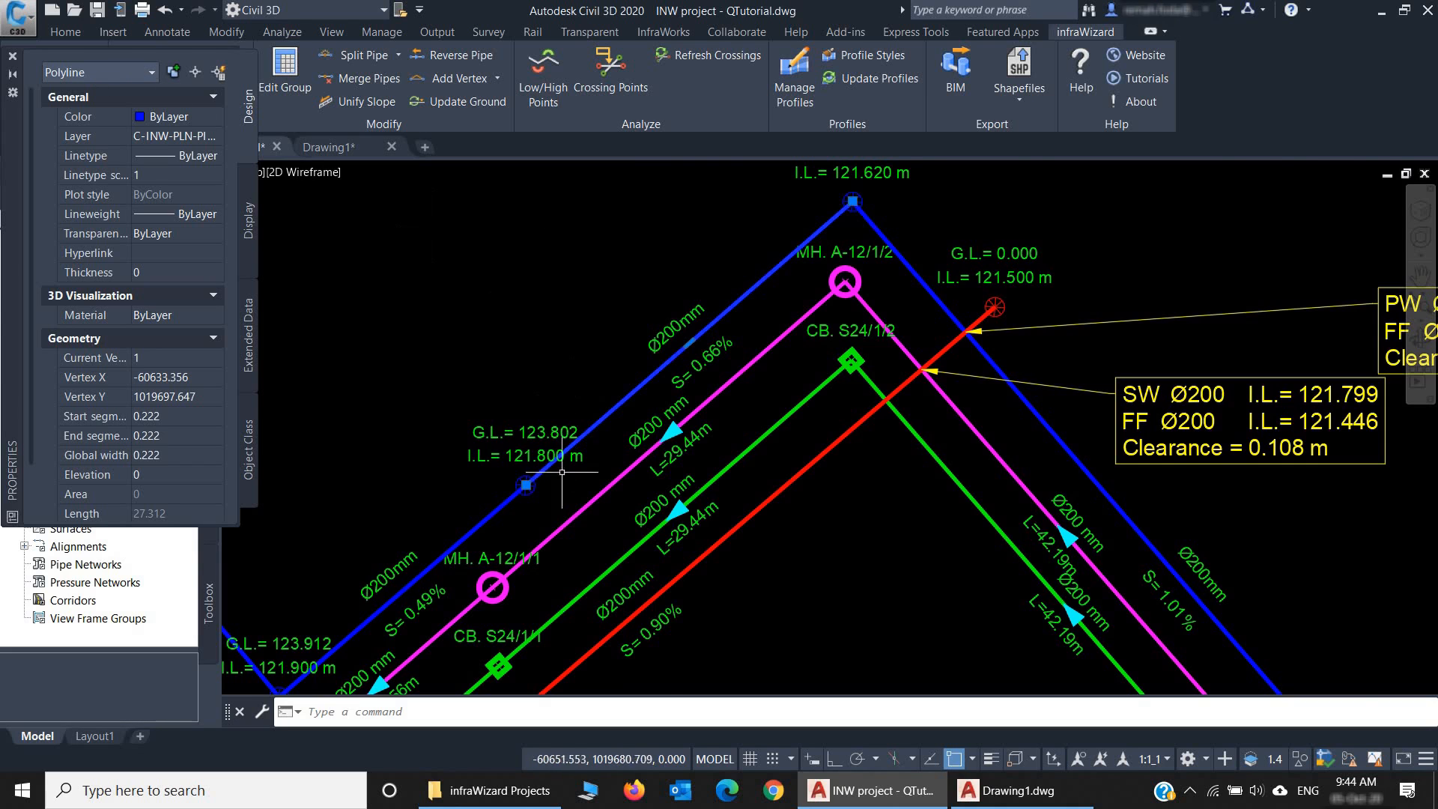
pyautogui.press('Escape')
pyautogui.scroll(2, 526, 490)
pyautogui.scroll(2, 526, 491)
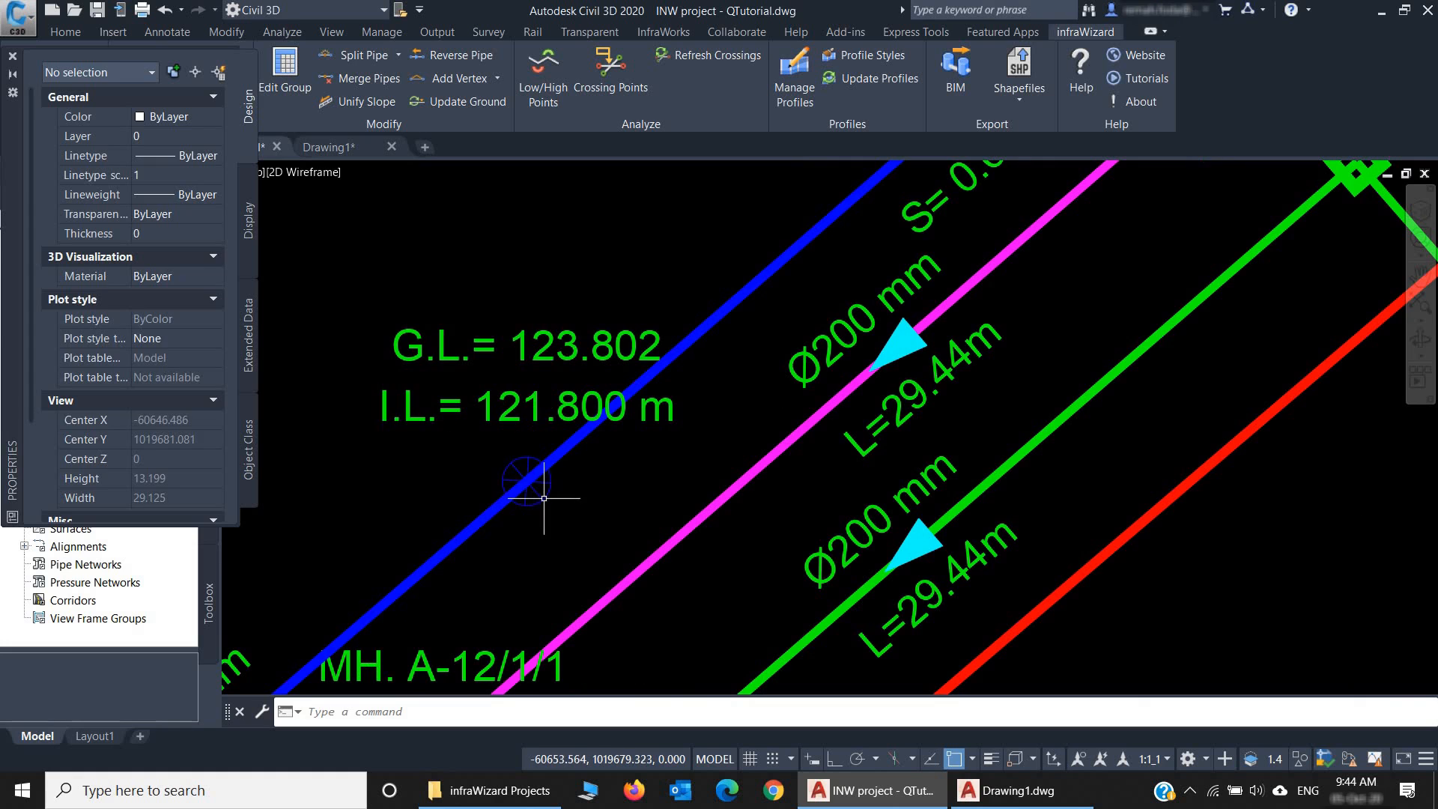
pyautogui.click(544, 497)
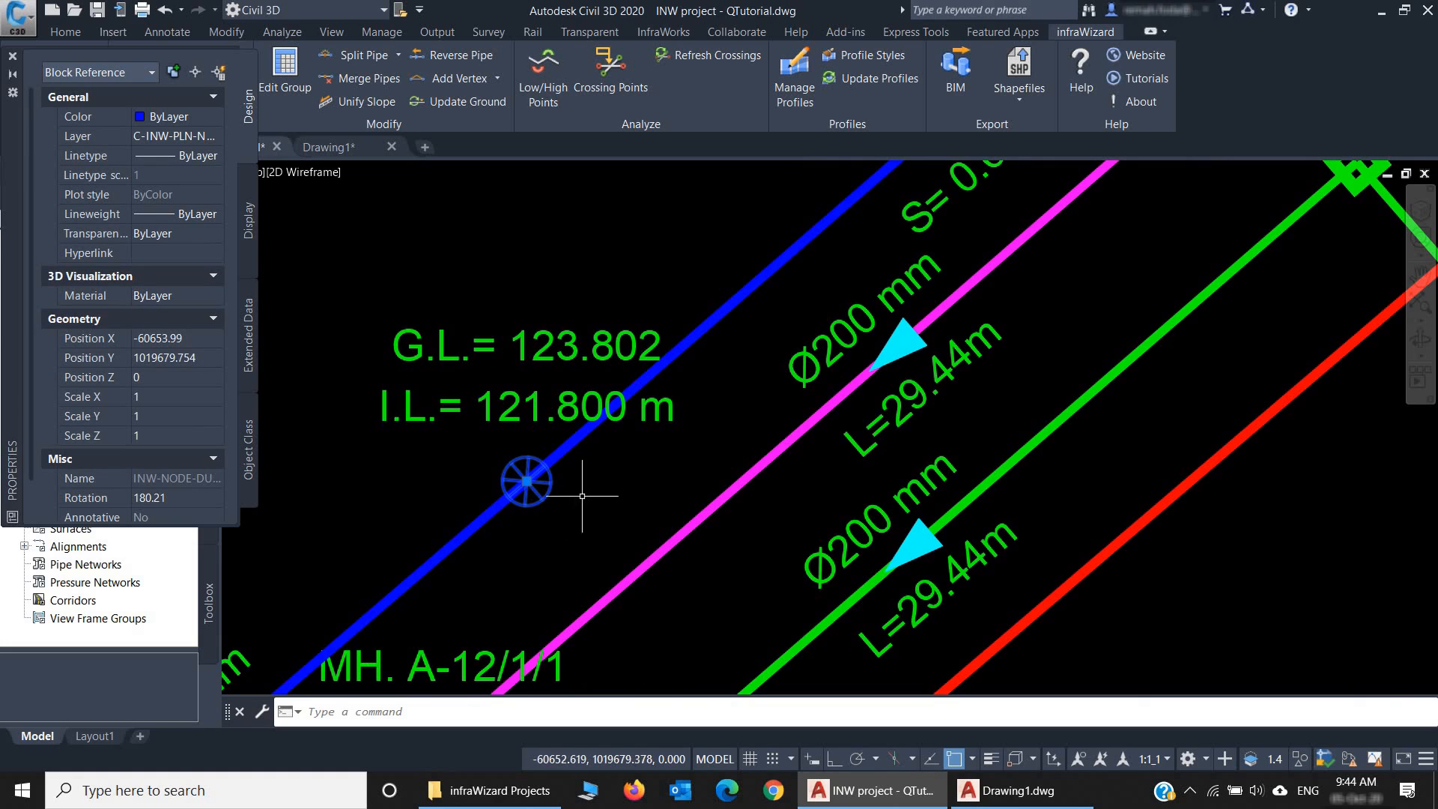
pyautogui.press('Escape')
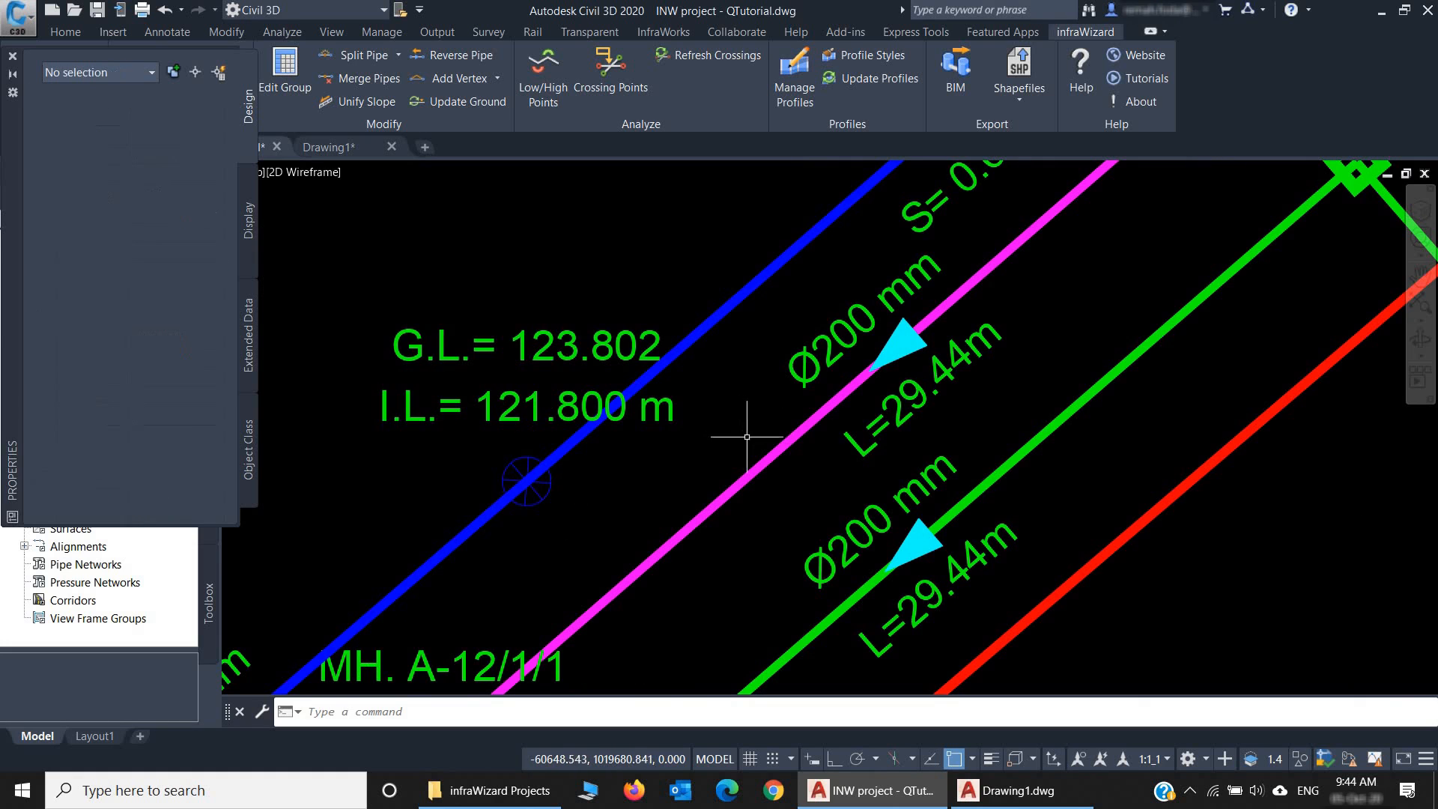
pyautogui.click(588, 408)
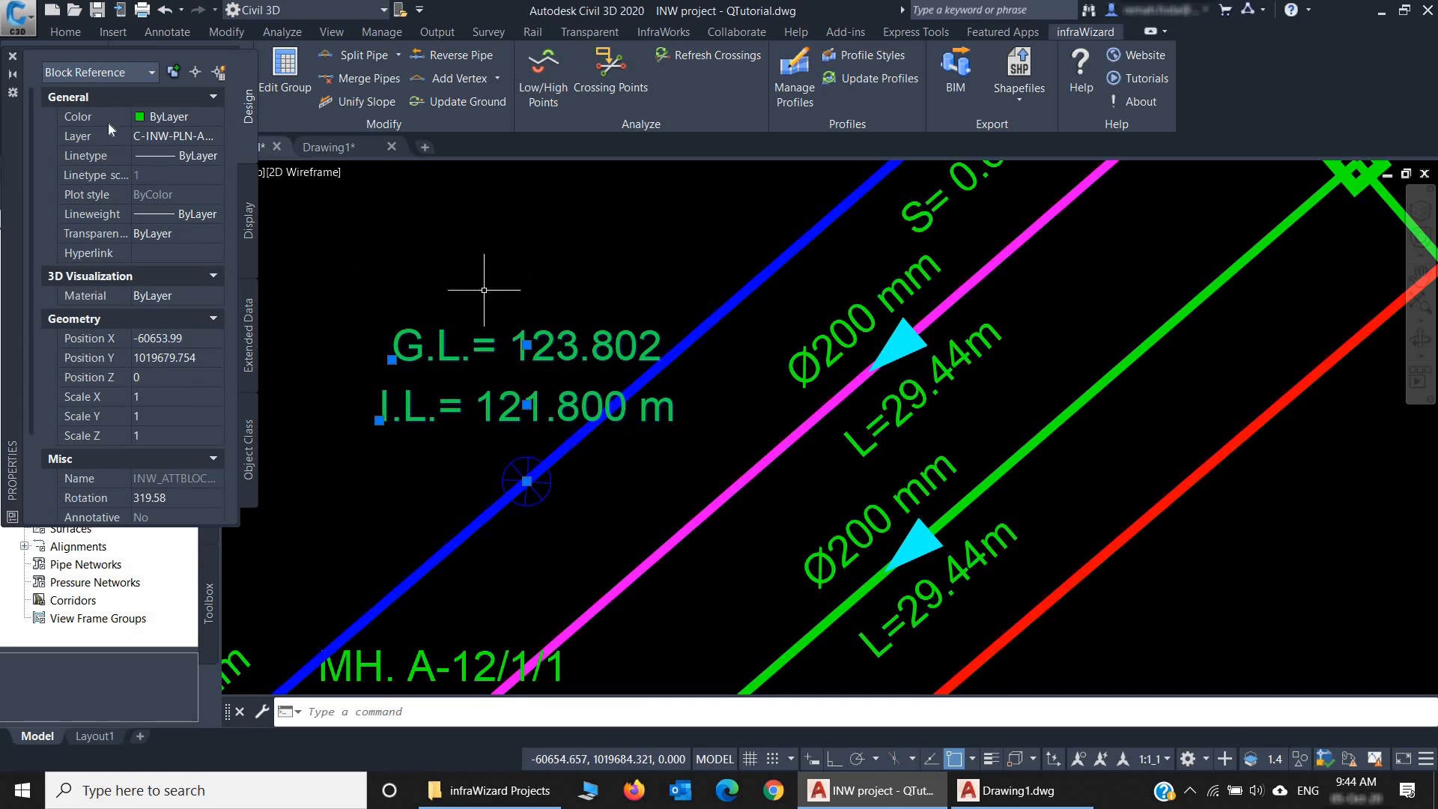
pyautogui.press('Escape')
pyautogui.scroll(-2, 648, 378)
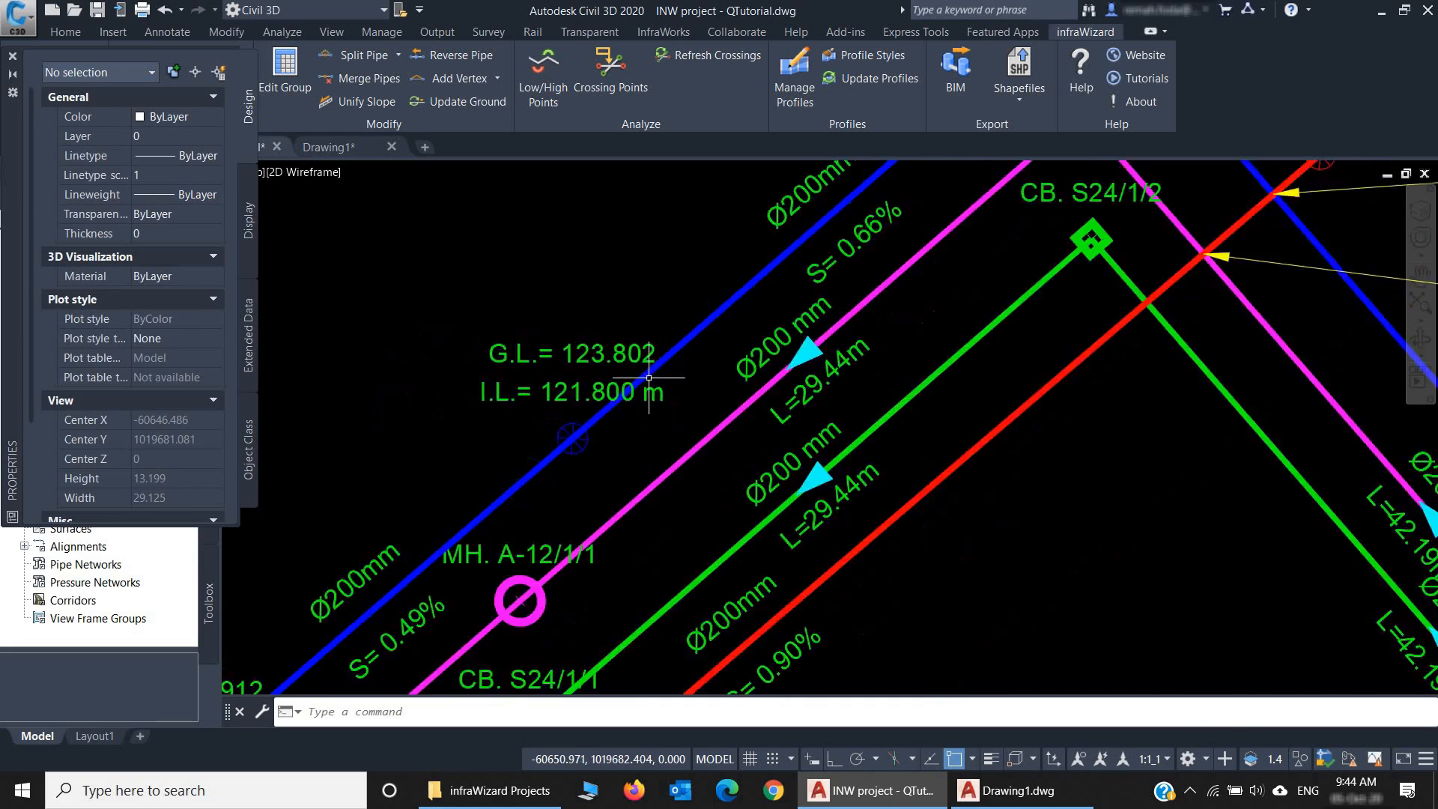
# Inspect the LINE FF_200_P-3 profile drawing beside the network plan and the properties of its block
pyautogui.scroll(-5, 648, 378)
pyautogui.scroll(-1, 819, 401)
pyautogui.moveTo(1091, 402)
pyautogui.mouseDown(button='middle')
pyautogui.moveTo(773, 418)
pyautogui.moveTo(711, 409)
pyautogui.mouseUp(button='middle')
pyautogui.scroll(-2, 738, 410)
pyautogui.moveTo(1247, 473); pyautogui.dragTo(934, 445, button='middle')
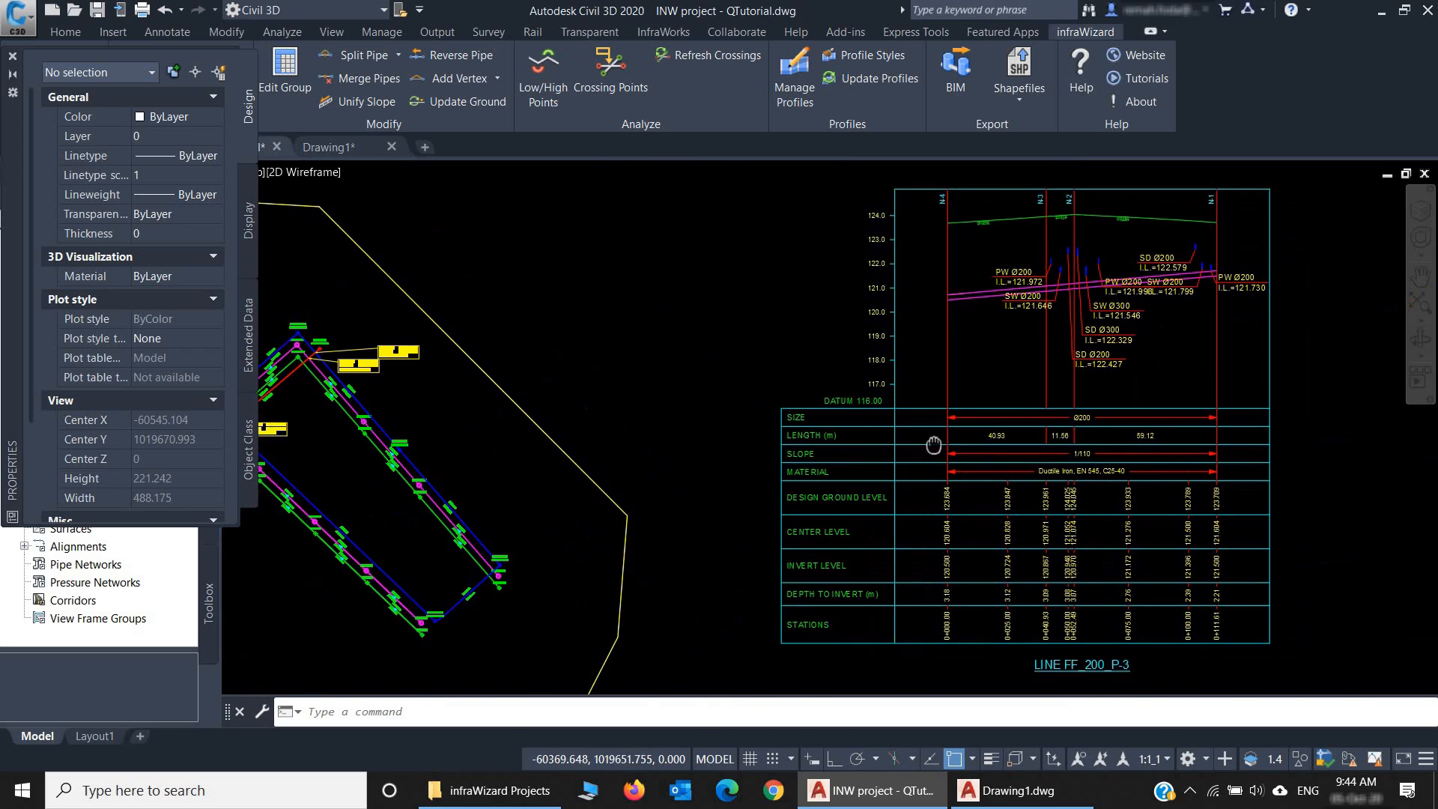
pyautogui.click(1091, 429)
pyautogui.click(1083, 424)
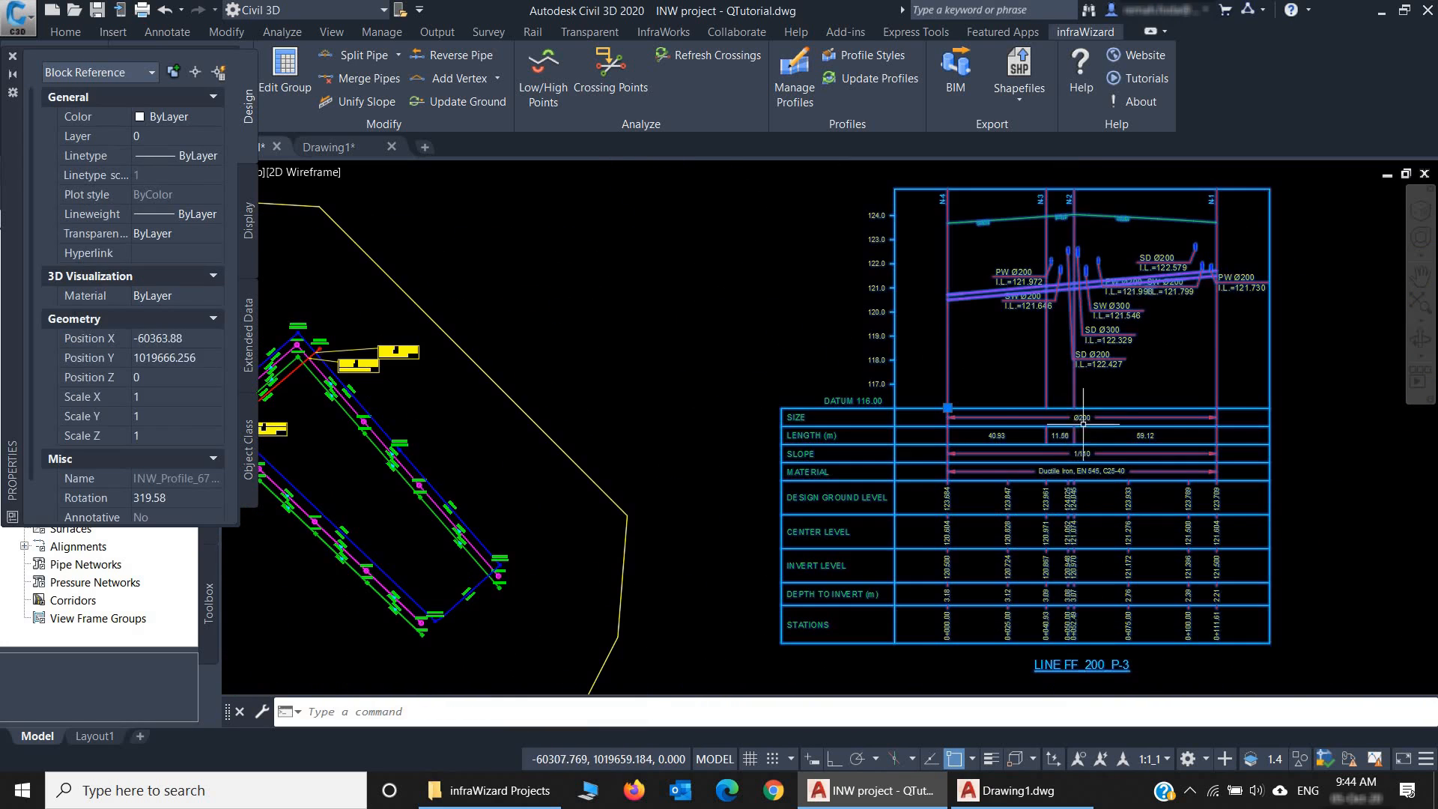
pyautogui.press('Escape')
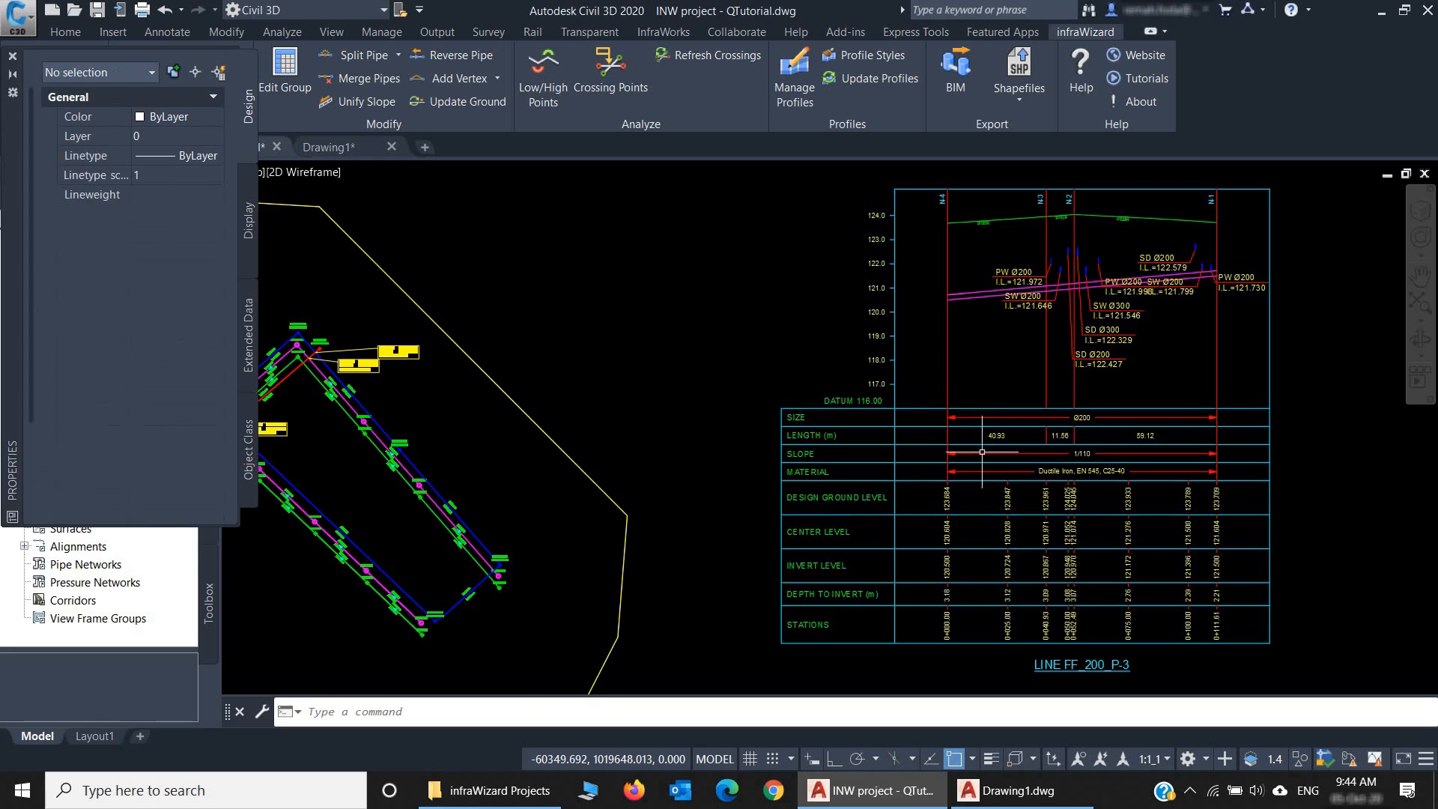
# Examine the clearance callouts where the red FF pipe crosses the SW and PW pipes in the plan
pyautogui.moveTo(610, 379); pyautogui.dragTo(929, 345, button='middle')
pyautogui.scroll(6, 638, 333)
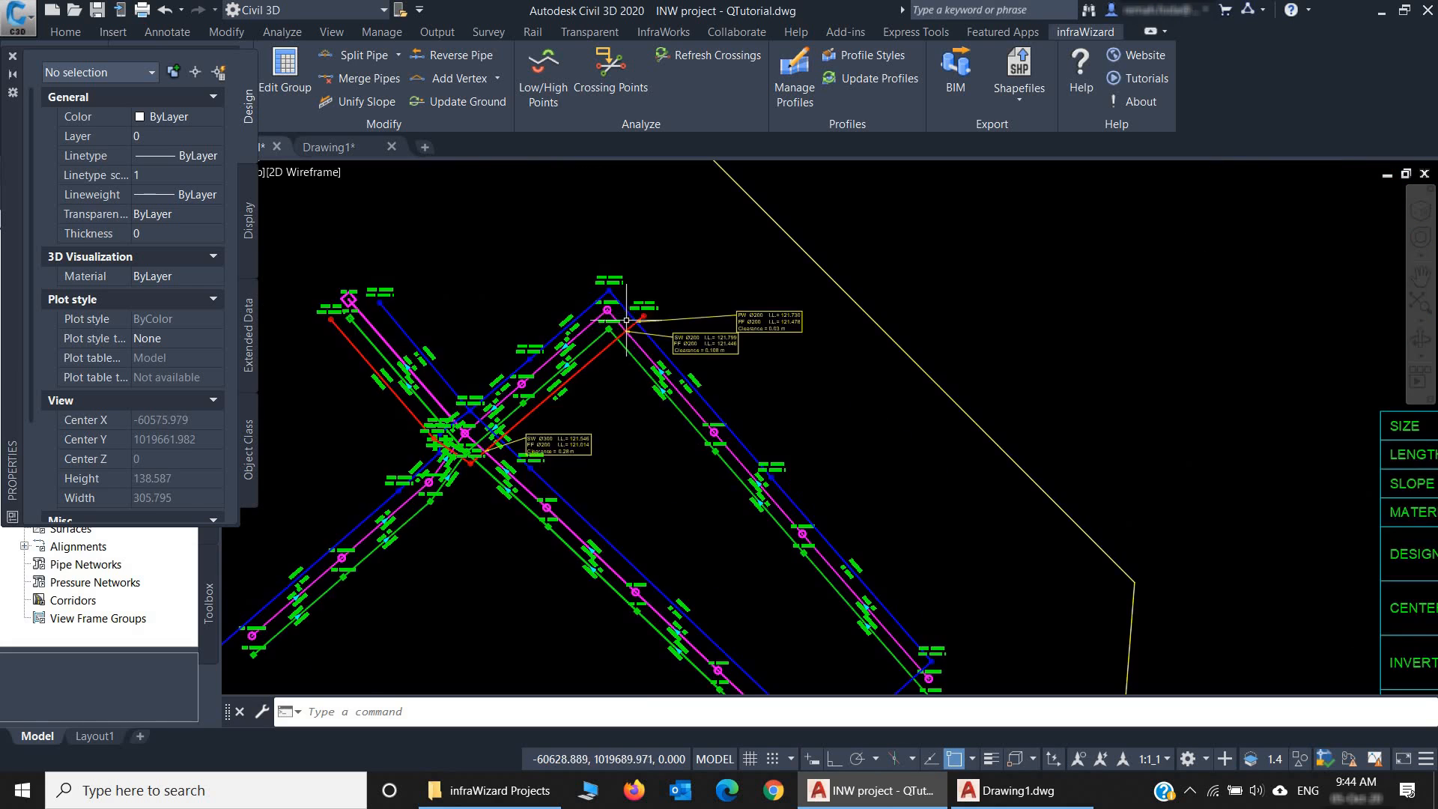
pyautogui.moveTo(675, 362); pyautogui.dragTo(738, 371, button='middle')
pyautogui.scroll(2, 738, 373)
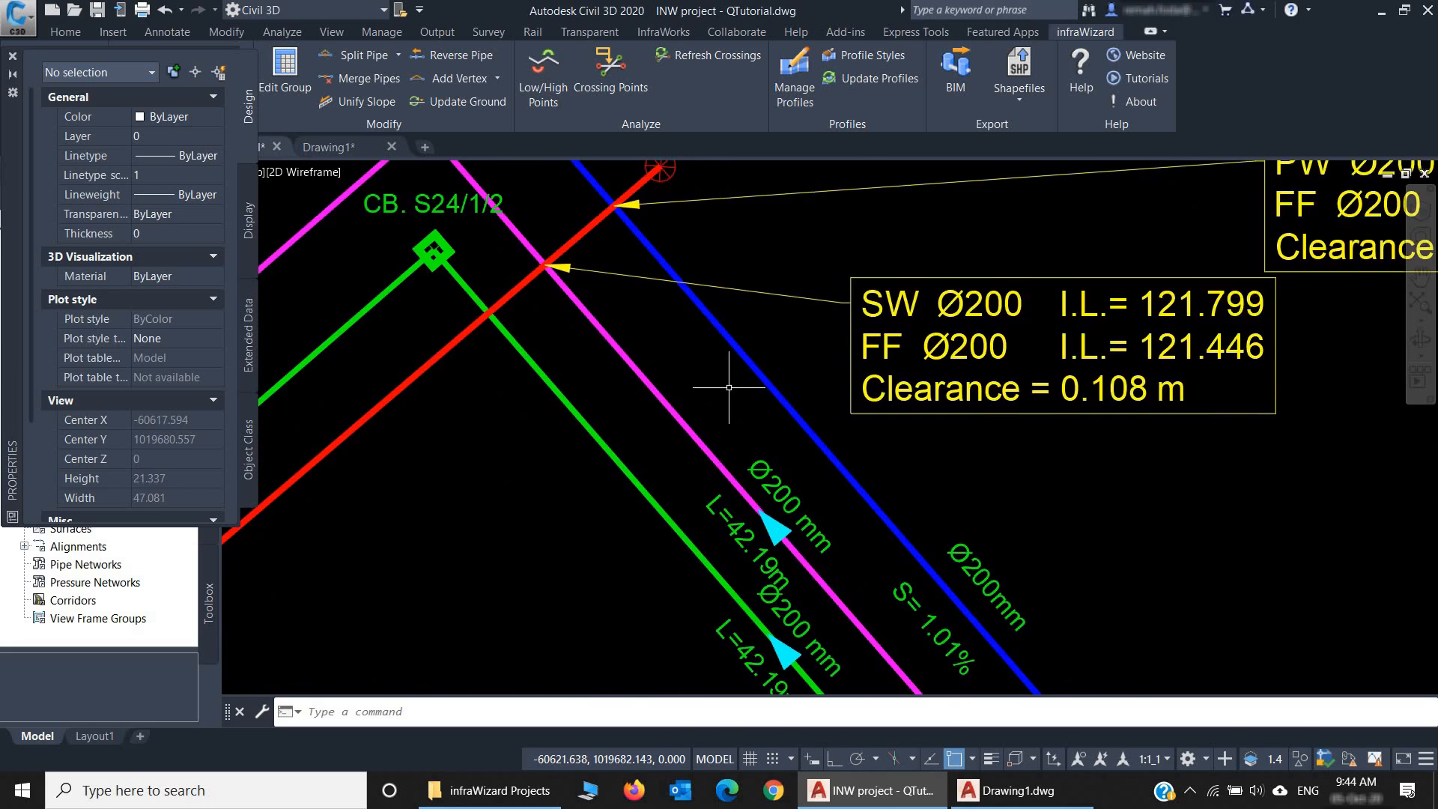
pyautogui.scroll(2, 738, 375)
pyautogui.scroll(-2, 802, 449)
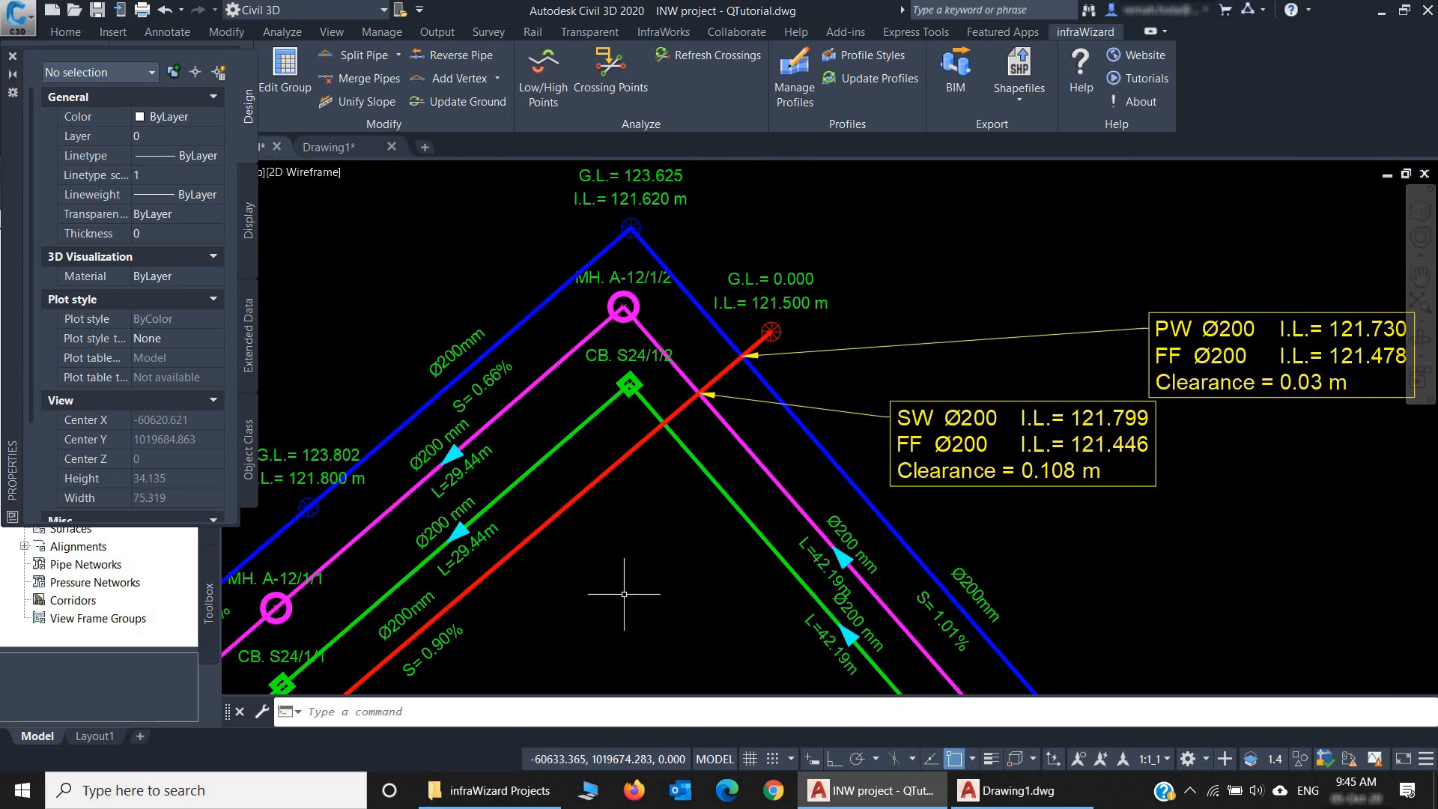
# View the infraWizard Projects folder in File Explorer and close Civil 3D
pyautogui.click(525, 791)
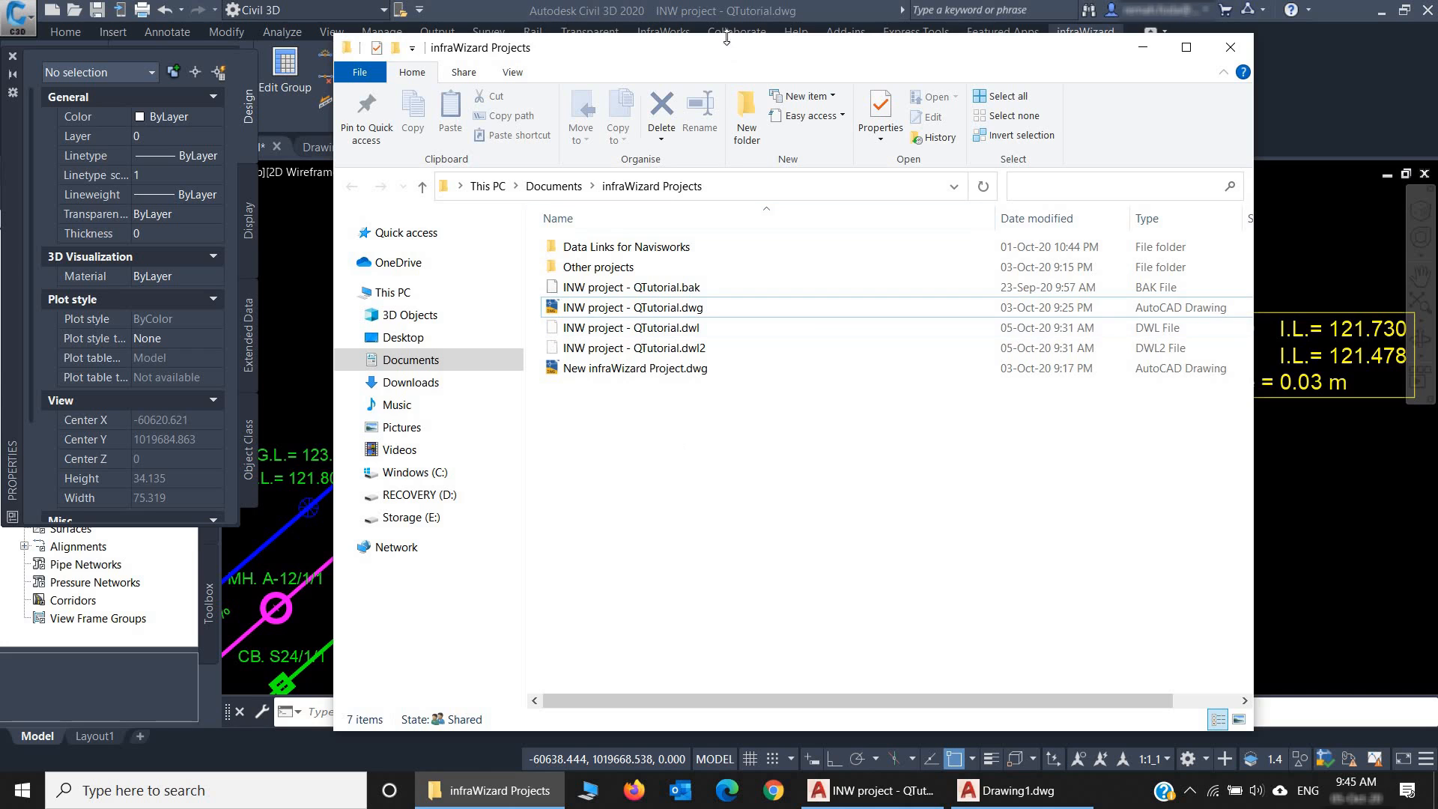
pyautogui.click(729, 10)
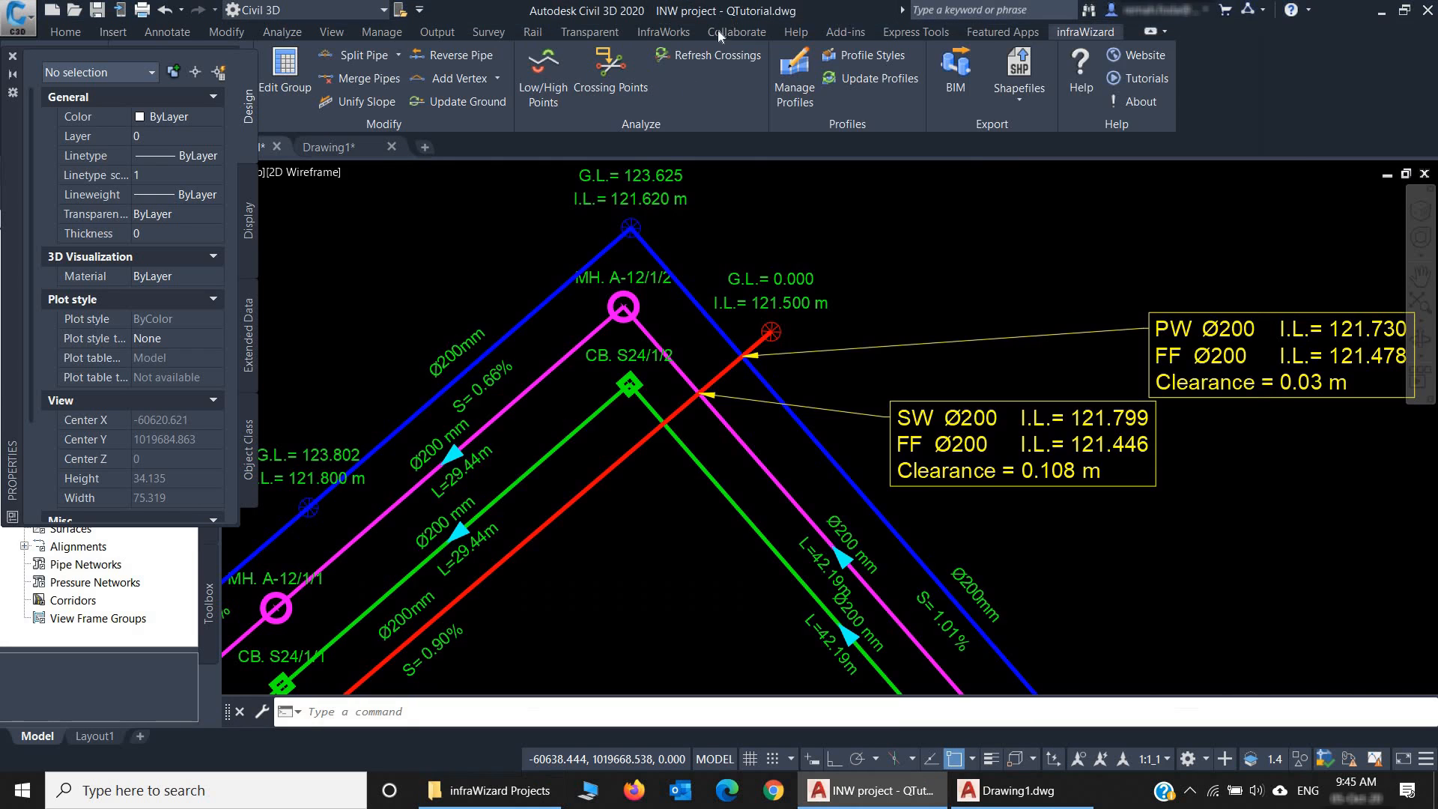
pyautogui.click(1424, 18)
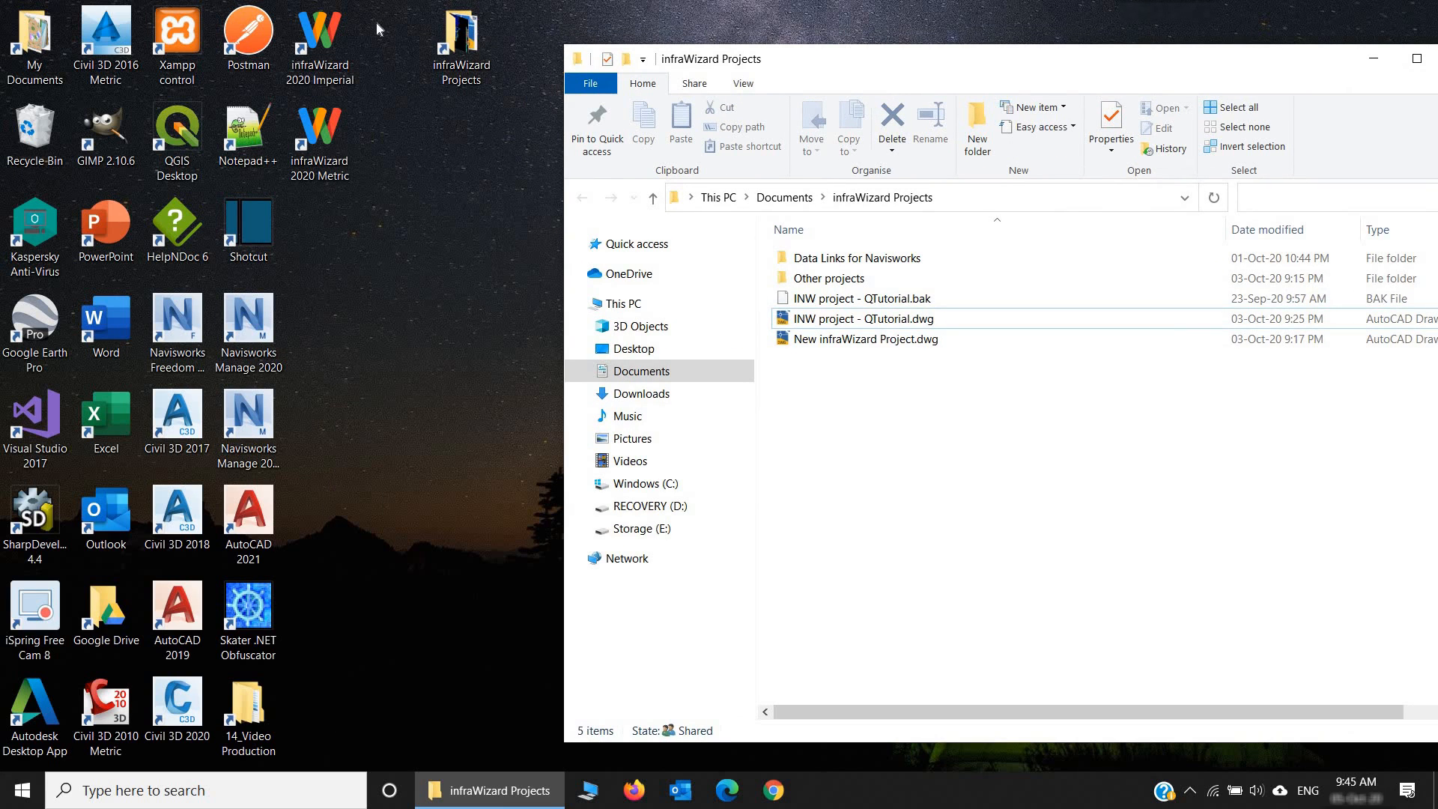
# Launch Civil 3D 2020 from the infraWizard 2020 Metric desktop shortcut
pyautogui.click(319, 142)
pyautogui.click(426, 185)
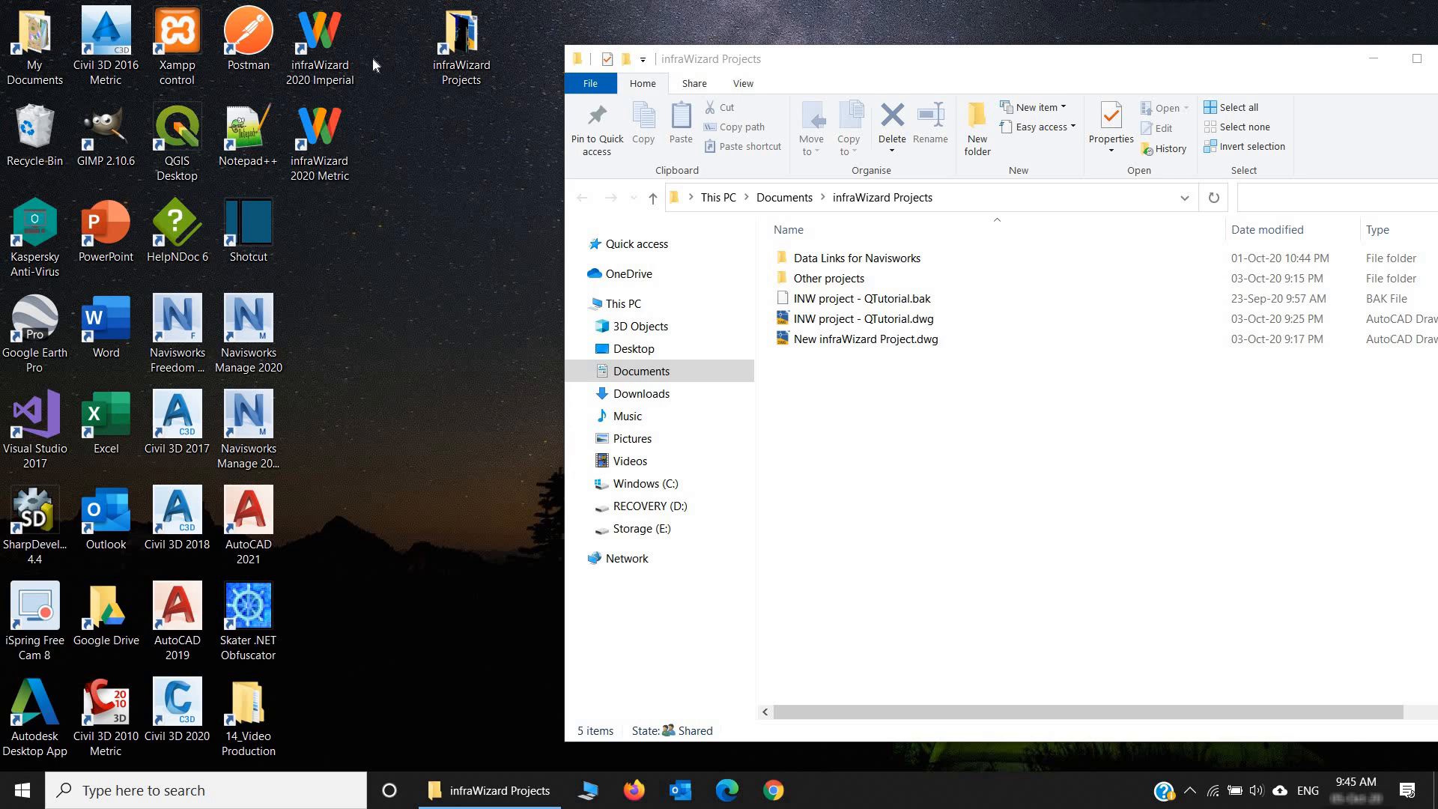
pyautogui.click(348, 140)
pyautogui.click(440, 155)
pyautogui.doubleClick(339, 175)
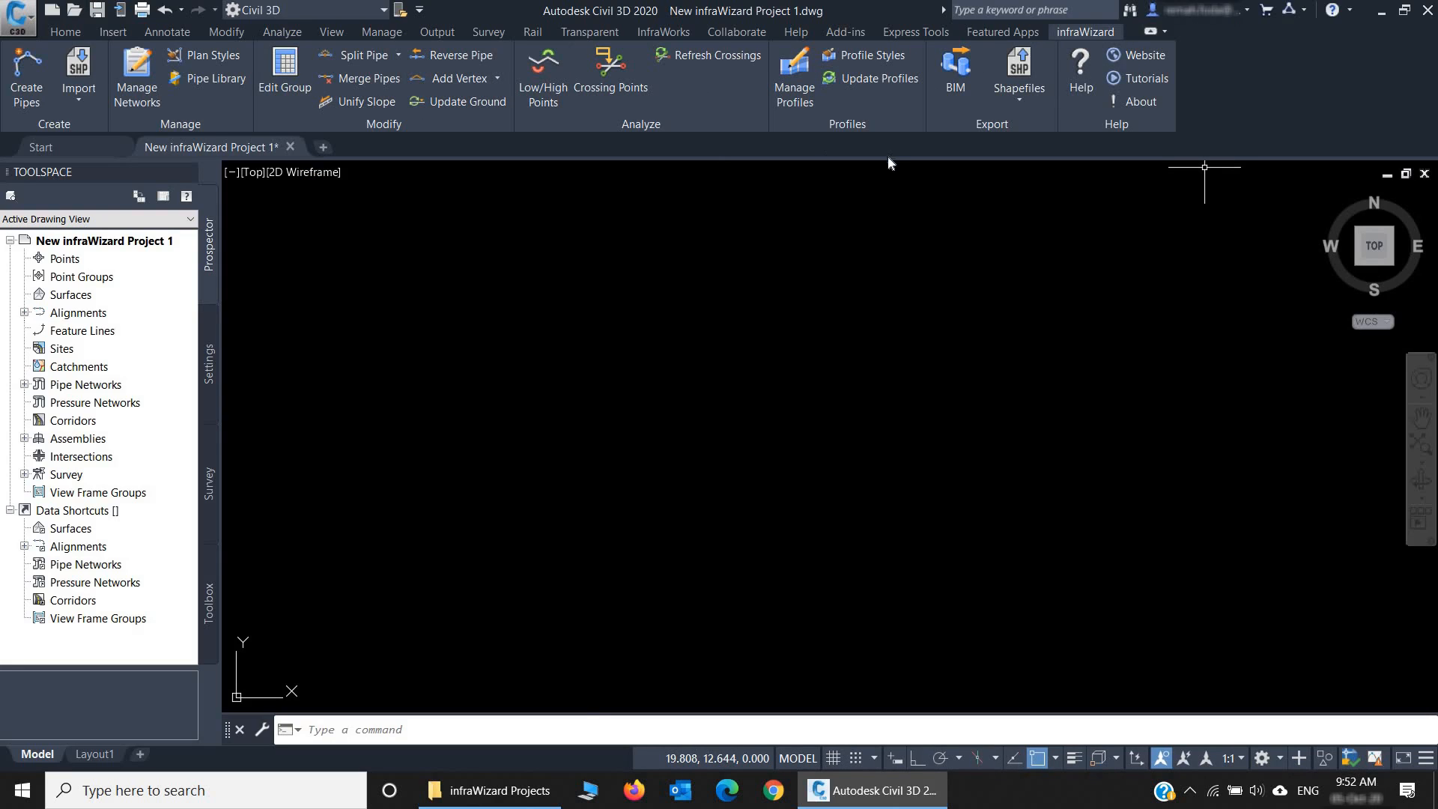
# Check for New infraWizard Project 1.dwg in the infraWizard Projects folder and return to the drawing
pyautogui.click(510, 803)
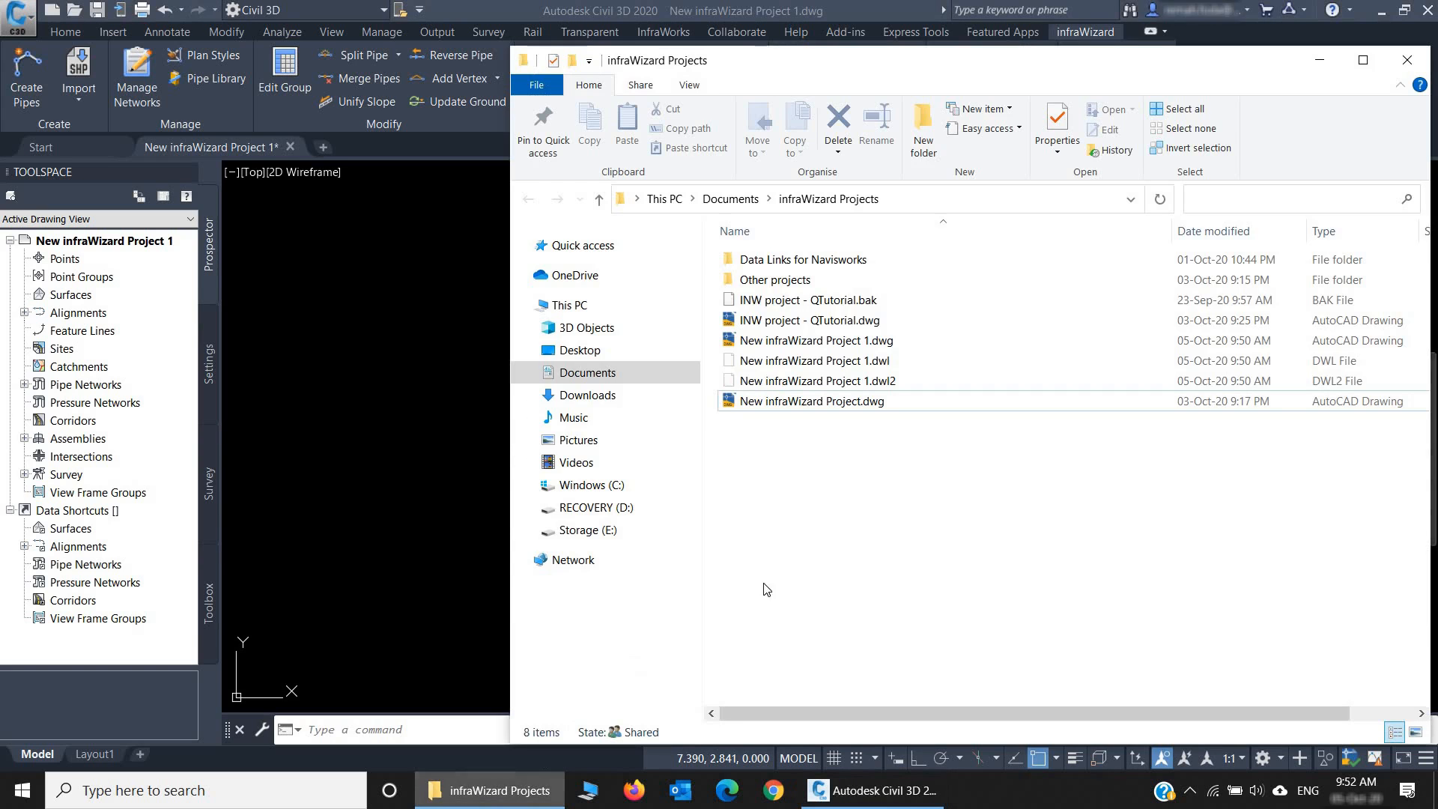
pyautogui.click(862, 343)
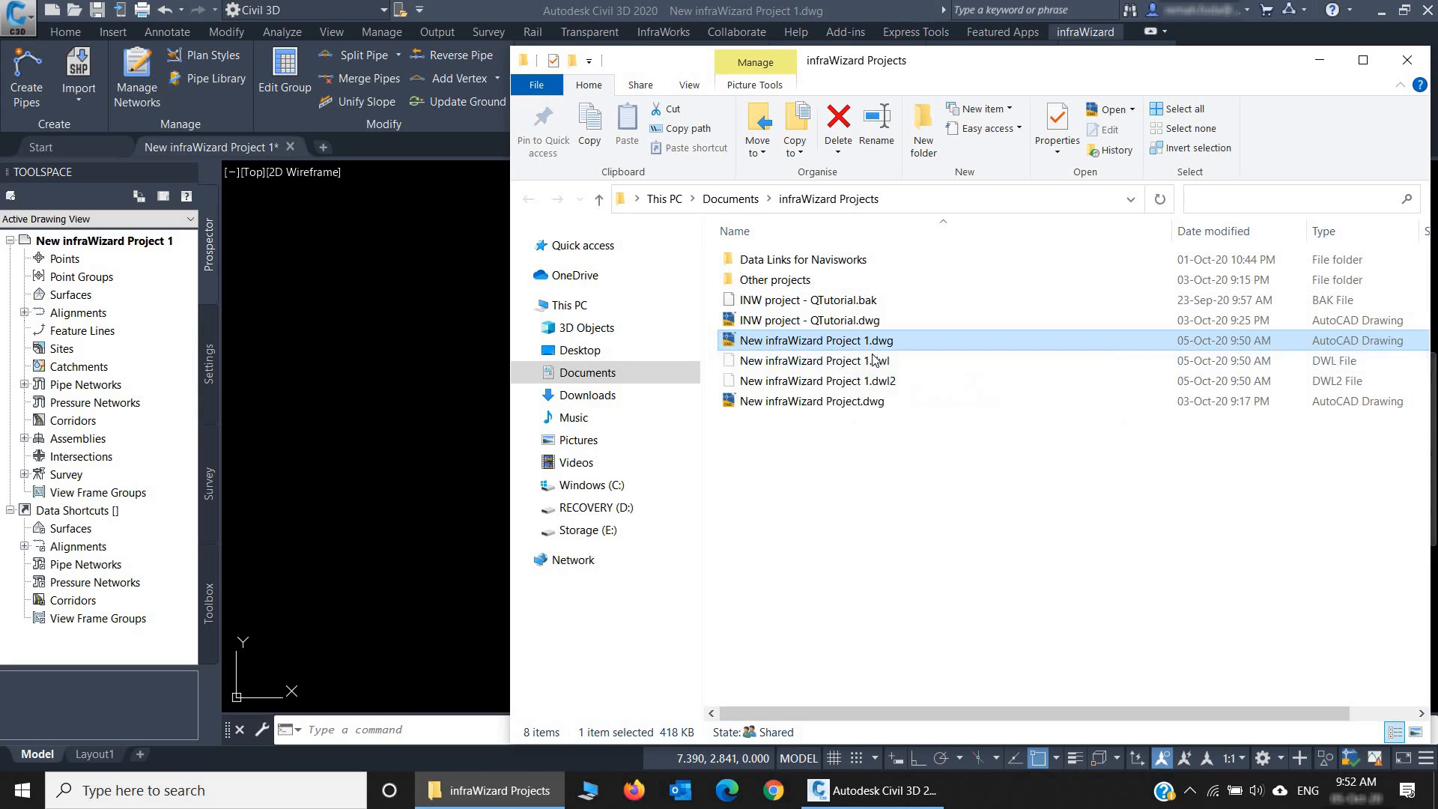
pyautogui.click(919, 469)
pyautogui.click(745, 18)
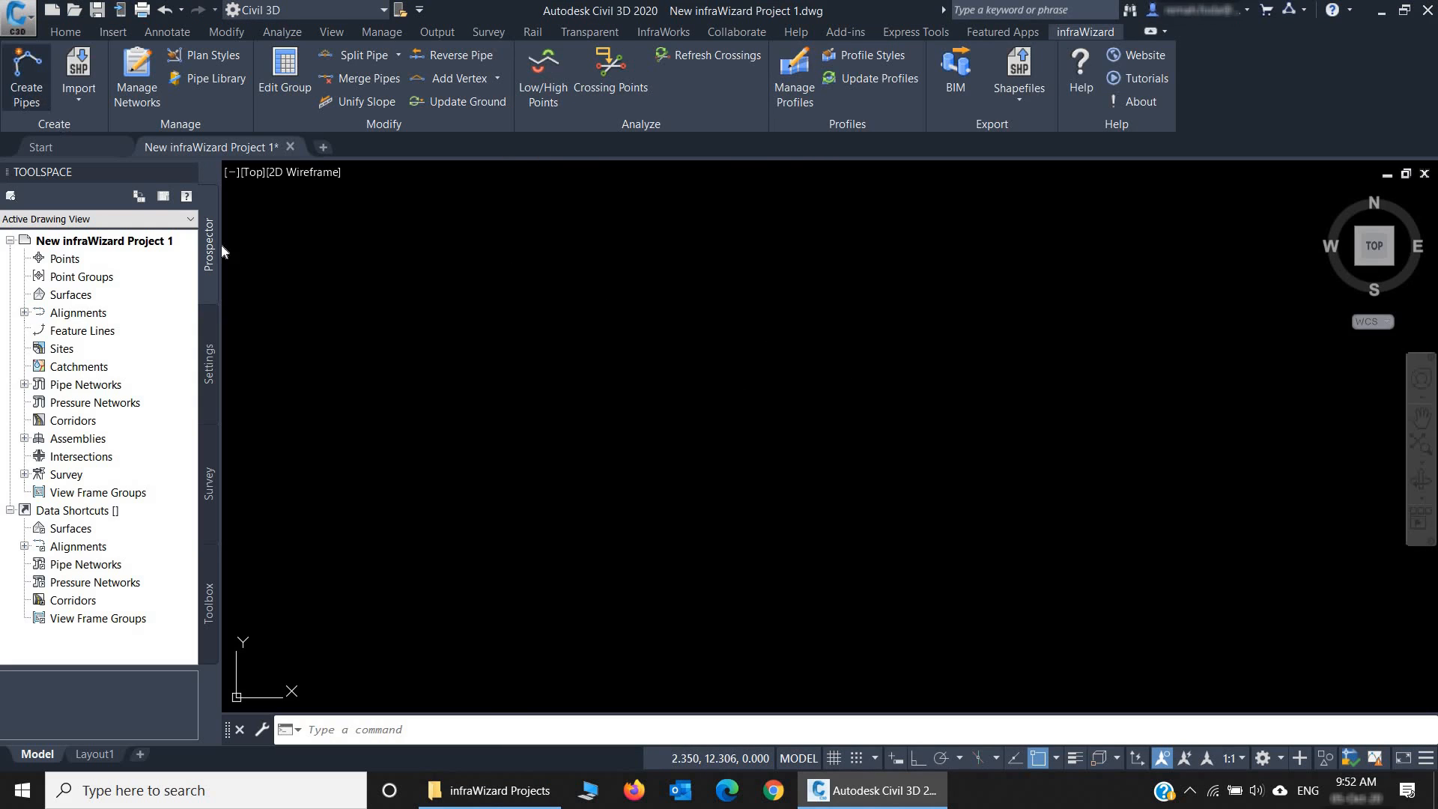
# Draw two connected lines in a wide V shape, about 6.9 m and 7.7 m long
pyautogui.write('l')
pyautogui.press('Return')
pyautogui.click(1063, 364)
pyautogui.click(713, 511)
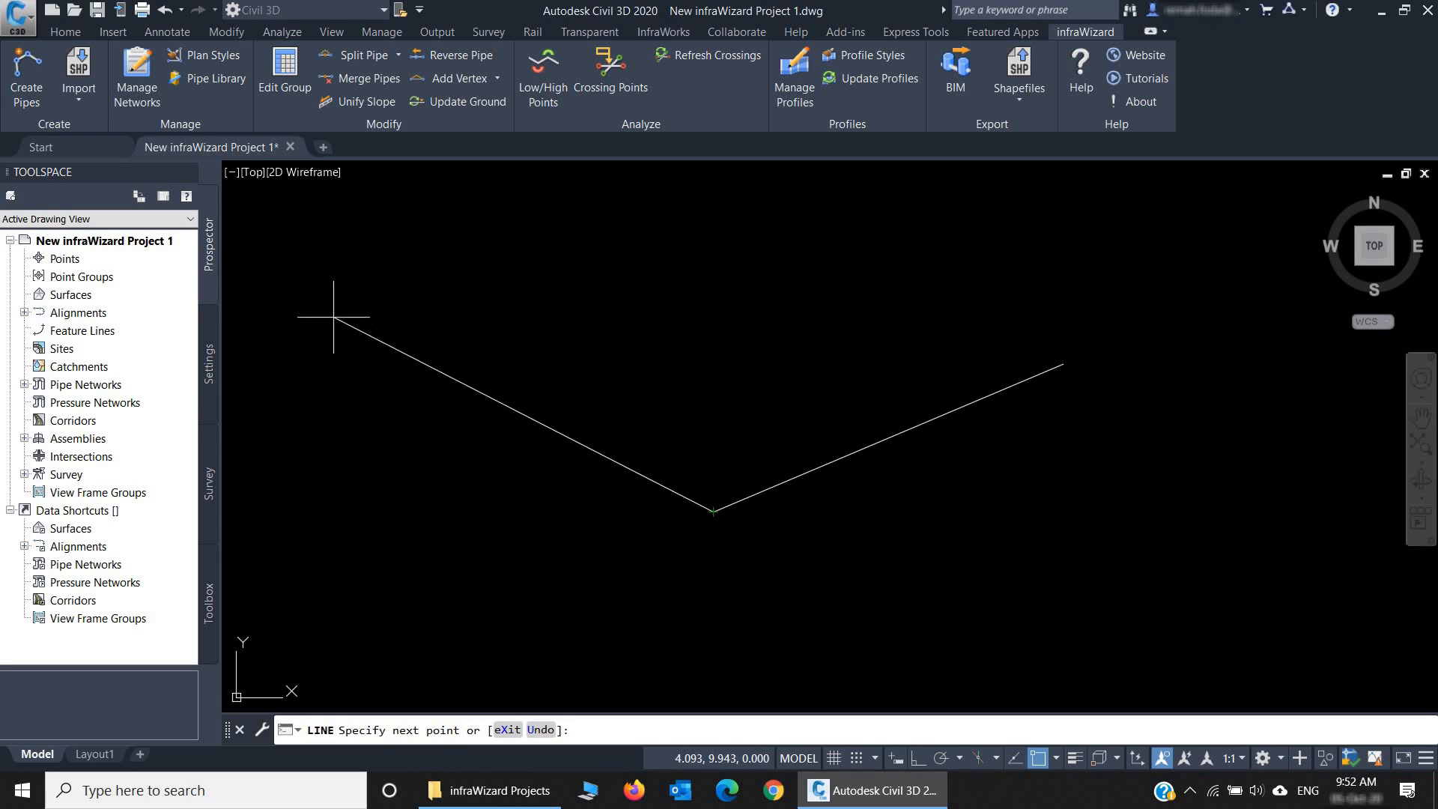
pyautogui.click(333, 315)
pyautogui.press('Return')
# Create infraWizard pipes from the two lines in a new gravity network named S
pyautogui.click(32, 105)
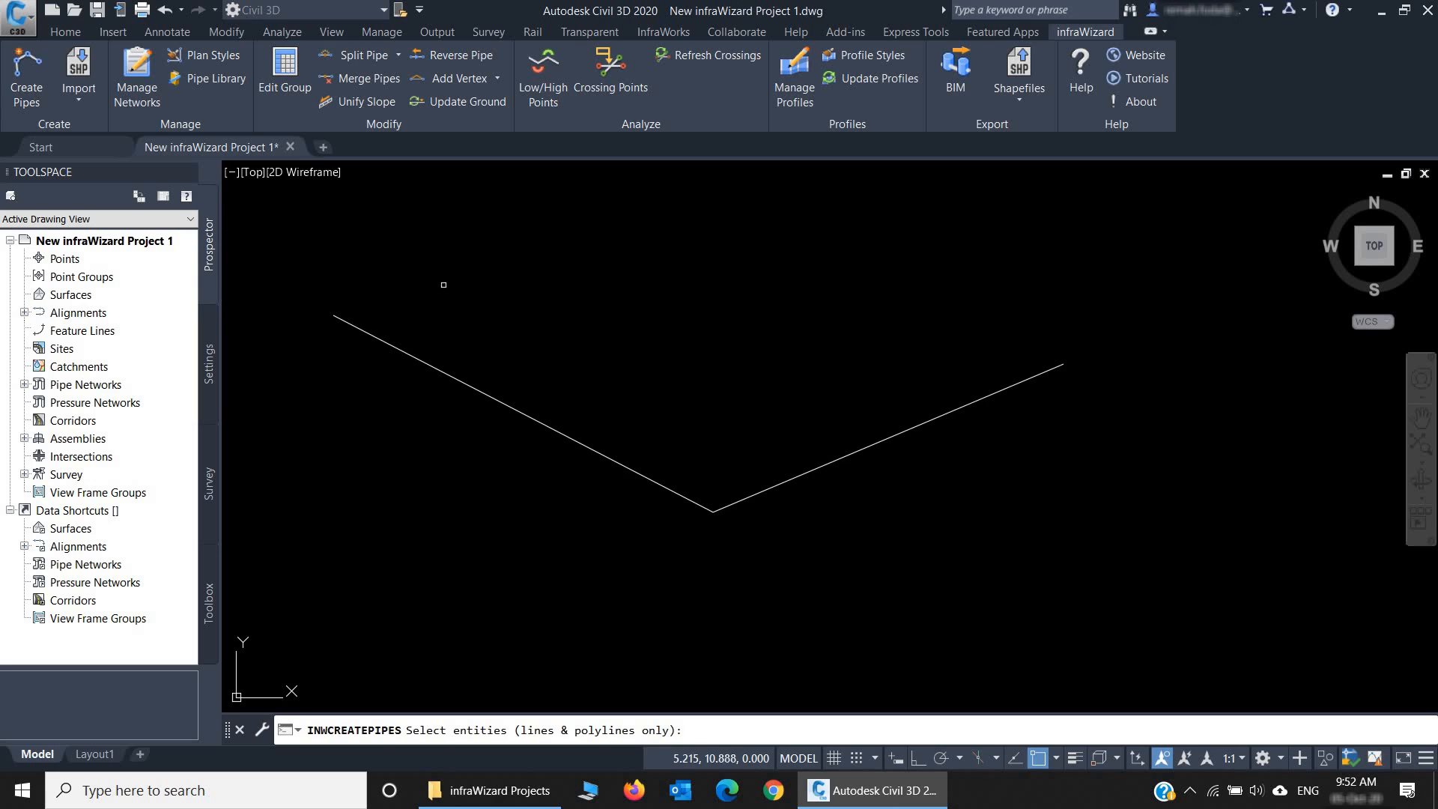
pyautogui.click(804, 372)
pyautogui.click(626, 586)
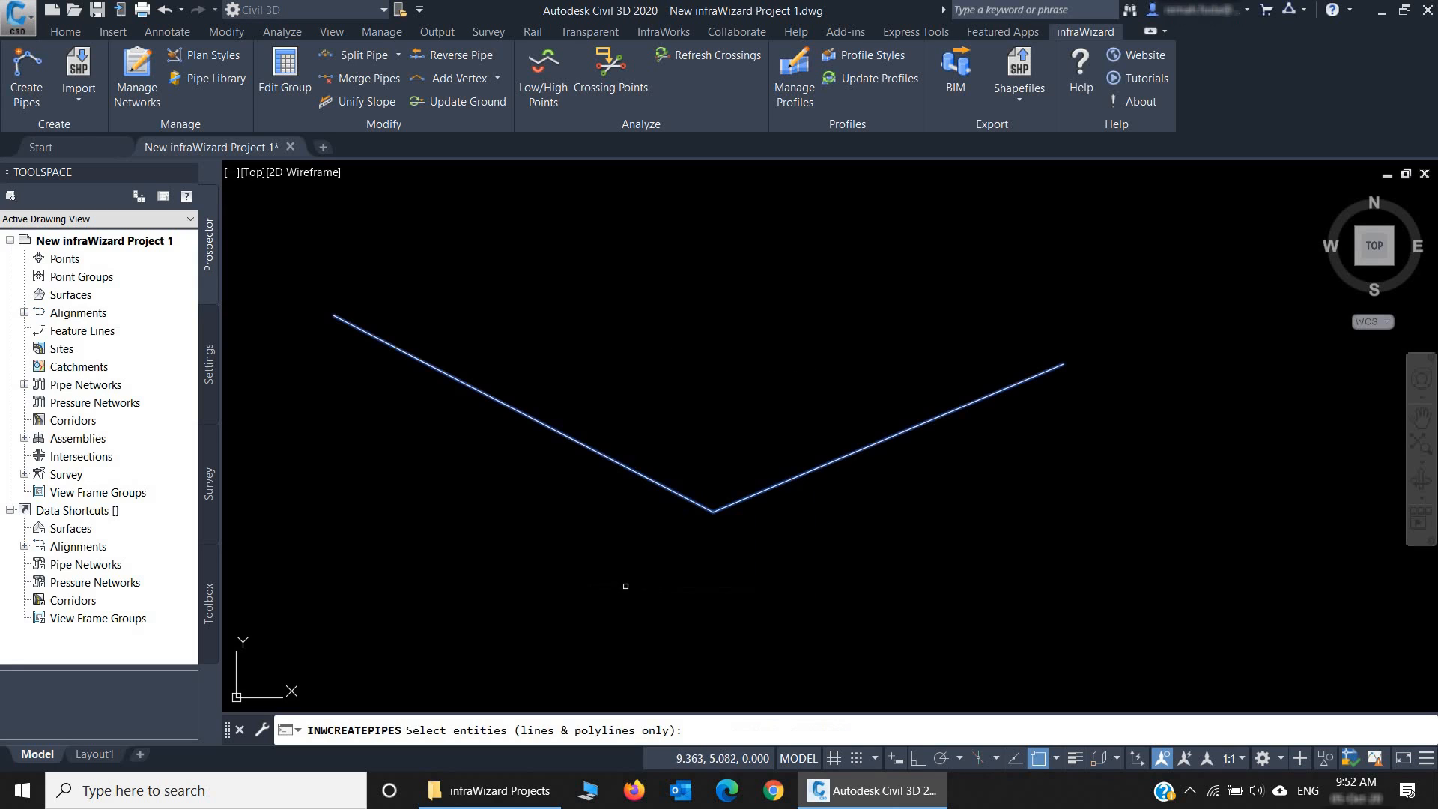
pyautogui.press('Return')
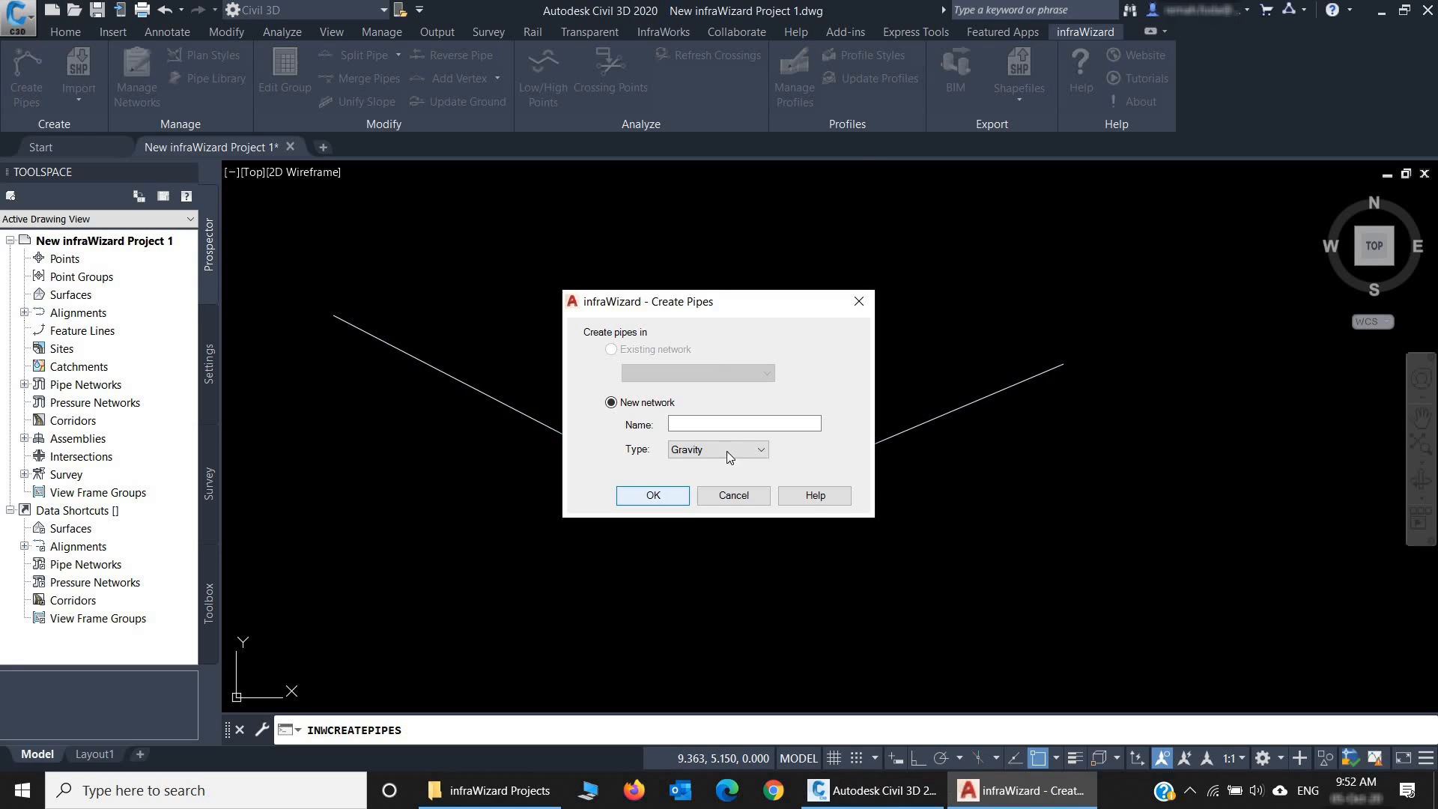
pyautogui.click(744, 425)
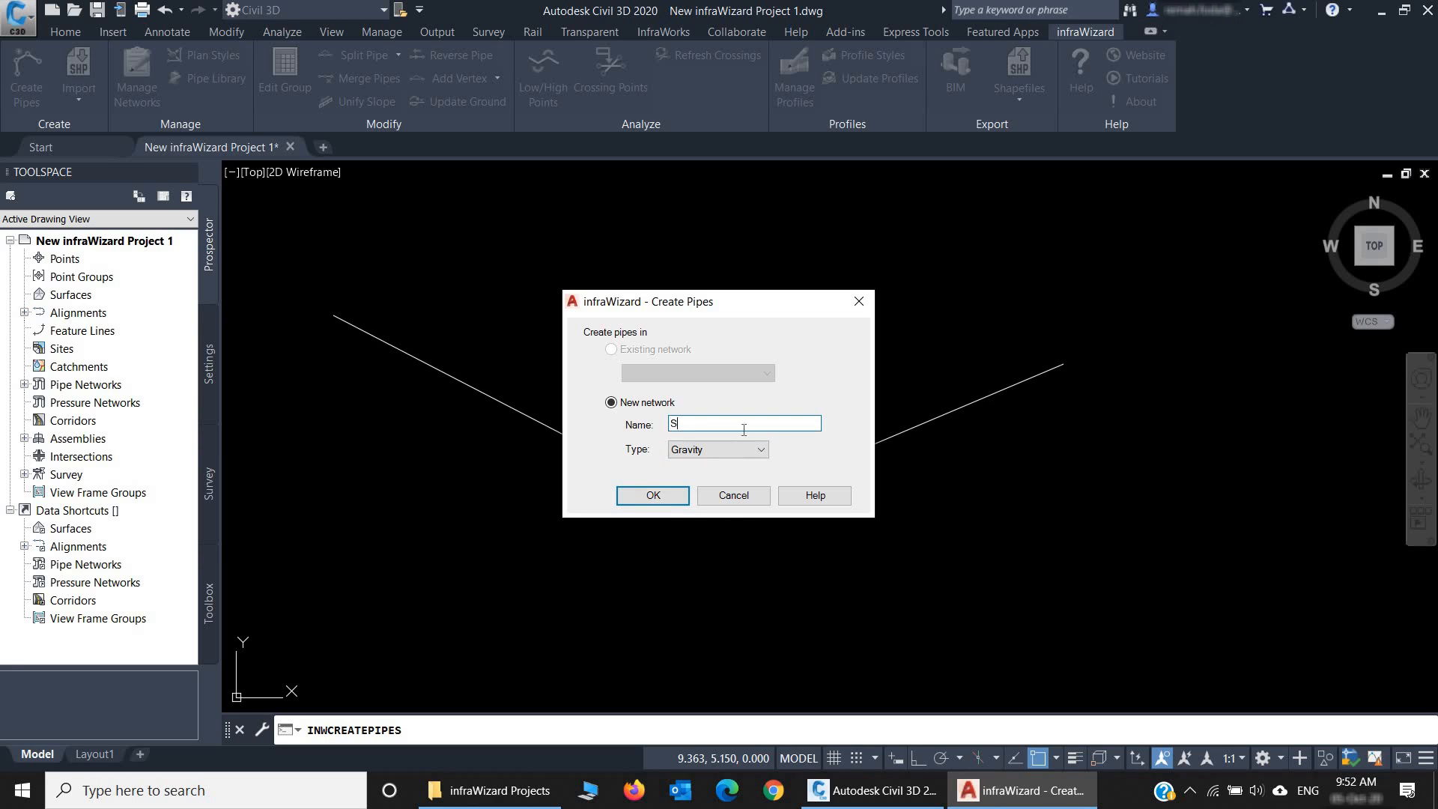
pyautogui.click(673, 501)
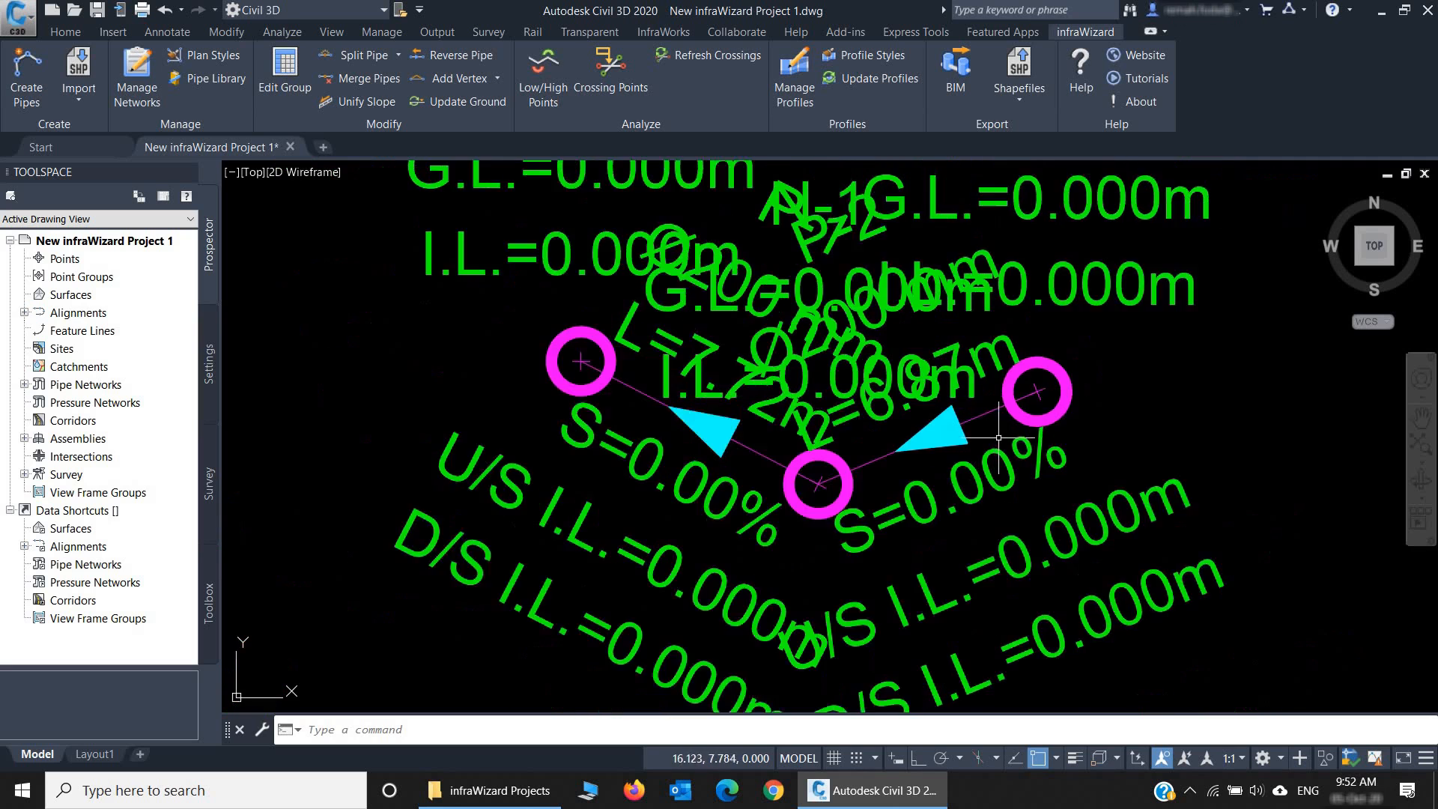
# Move end nodes N-3 and N-2 outward, stretching pipe P-2 to about 18.8 m and pipe P-1 to about 20.8 m
pyautogui.scroll(-2, 998, 438)
pyautogui.click(1023, 409)
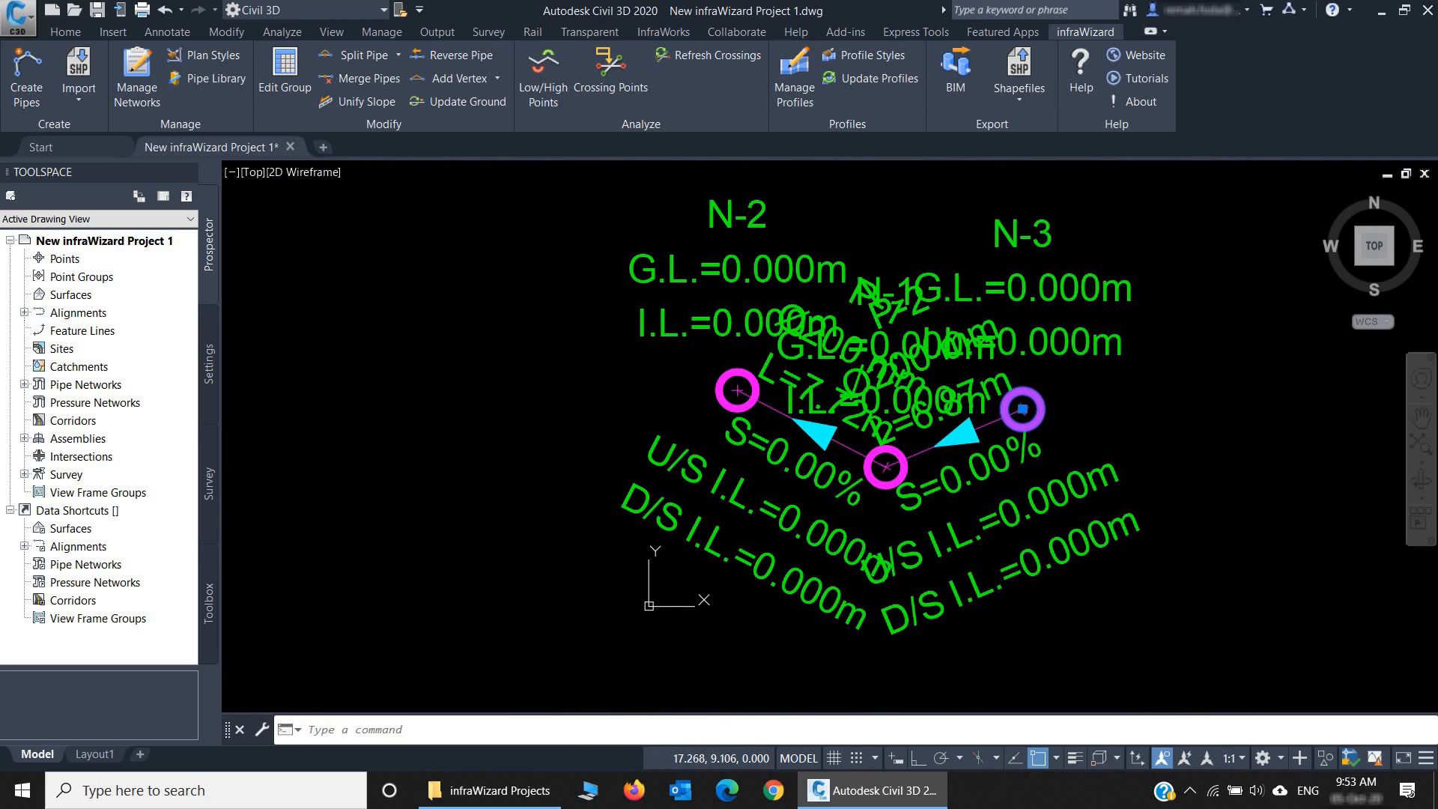
pyautogui.click(1023, 409)
pyautogui.click(1271, 338)
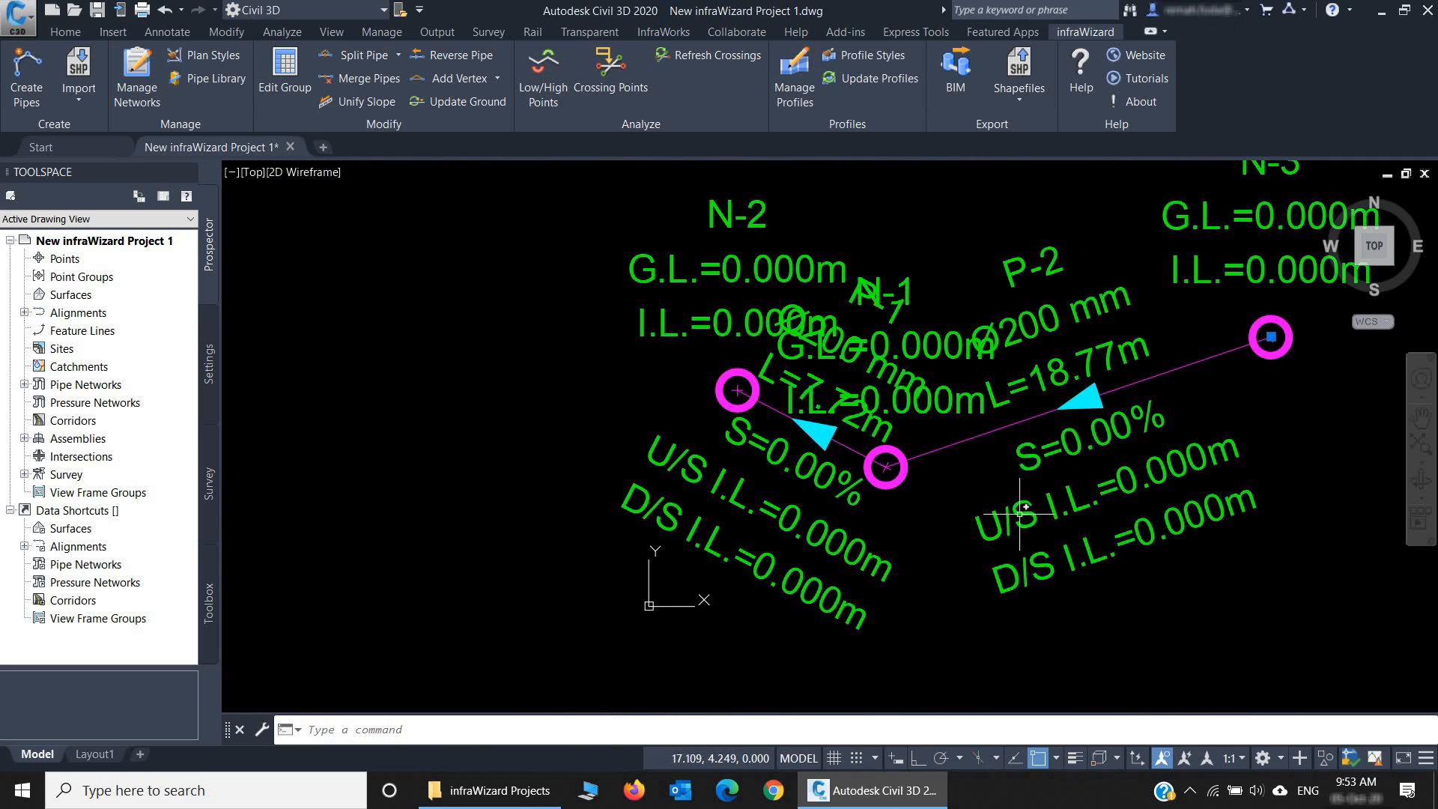
pyautogui.click(734, 390)
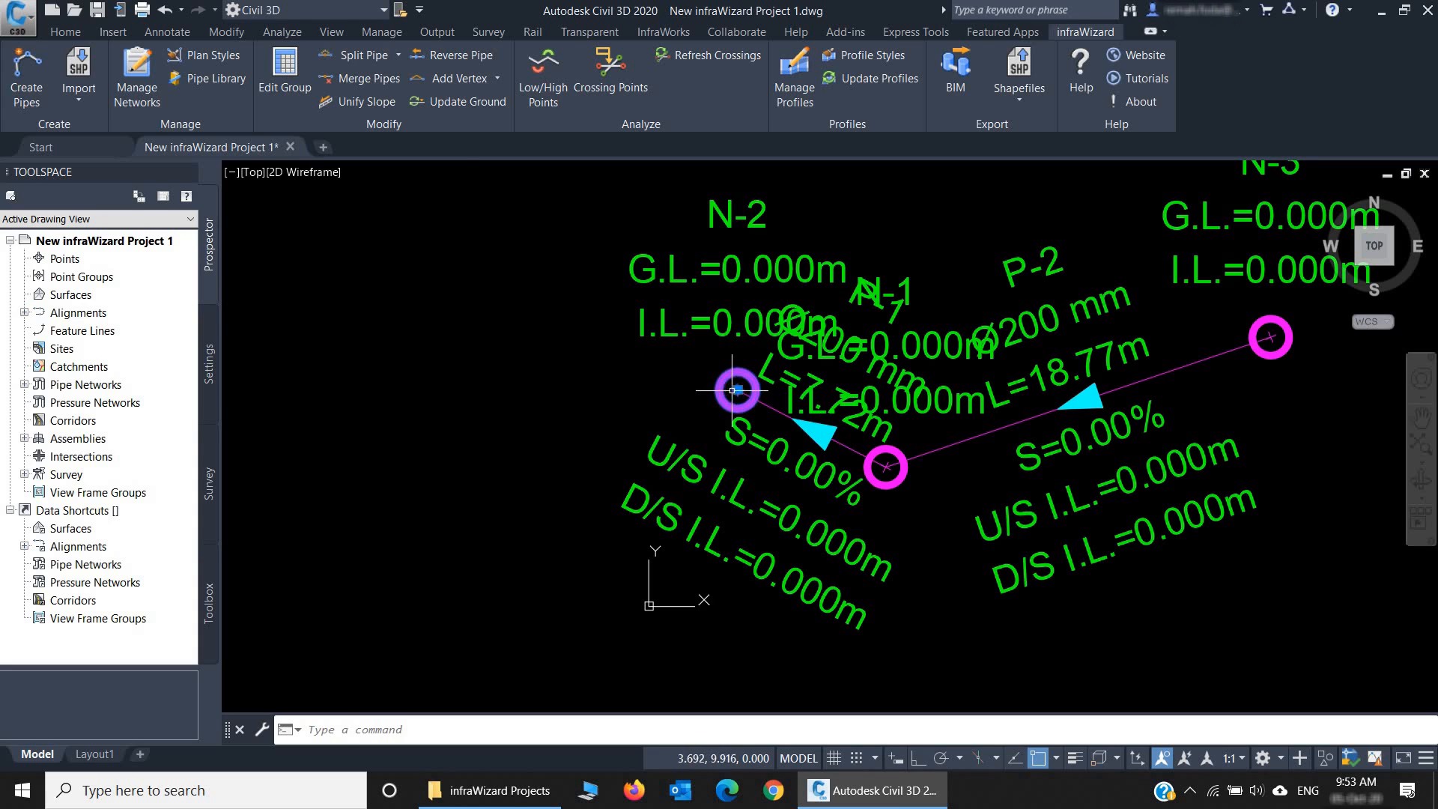
pyautogui.click(737, 391)
pyautogui.click(449, 353)
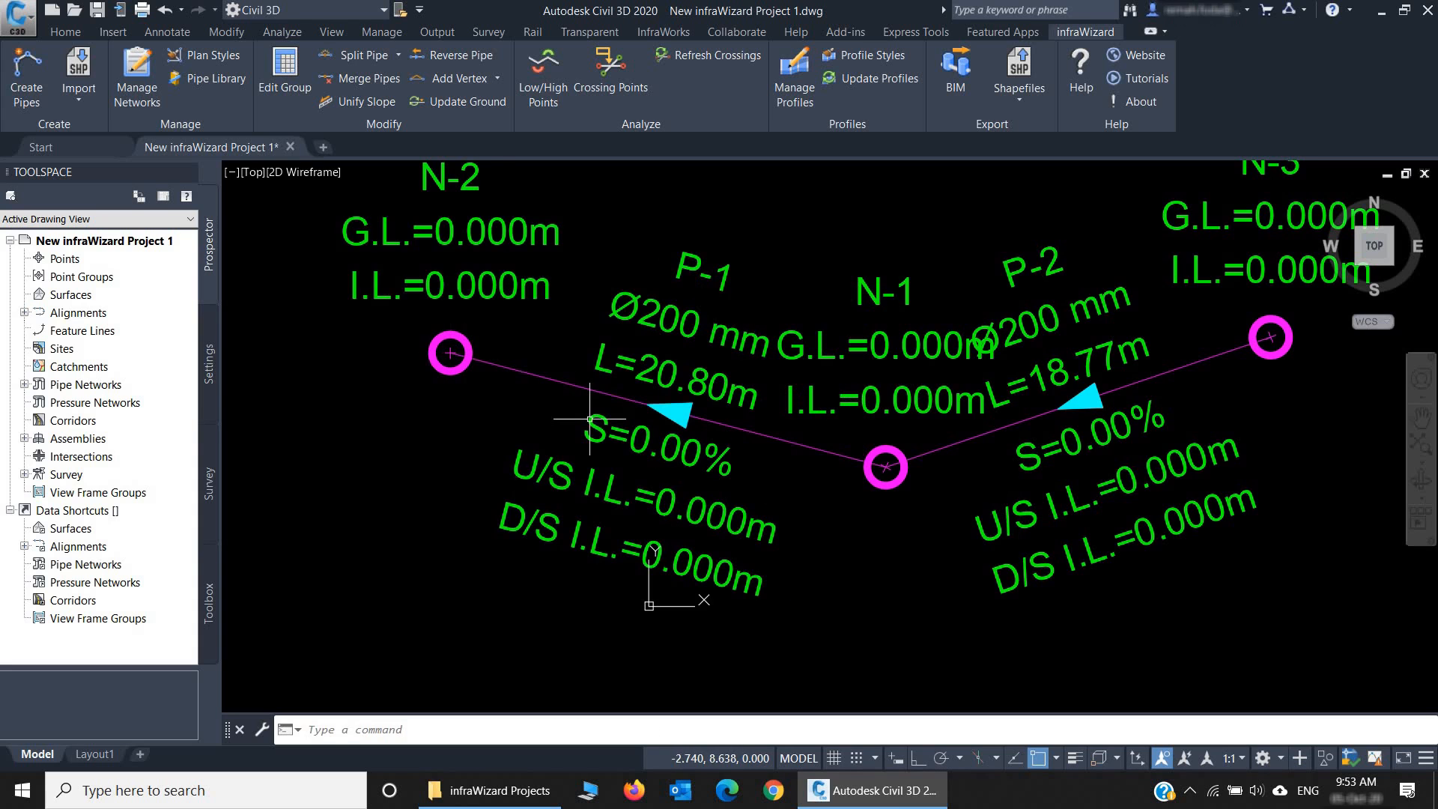
# Save the drawing and check its files in the infraWizard Projects folder
pyautogui.scroll(-2, 678, 511)
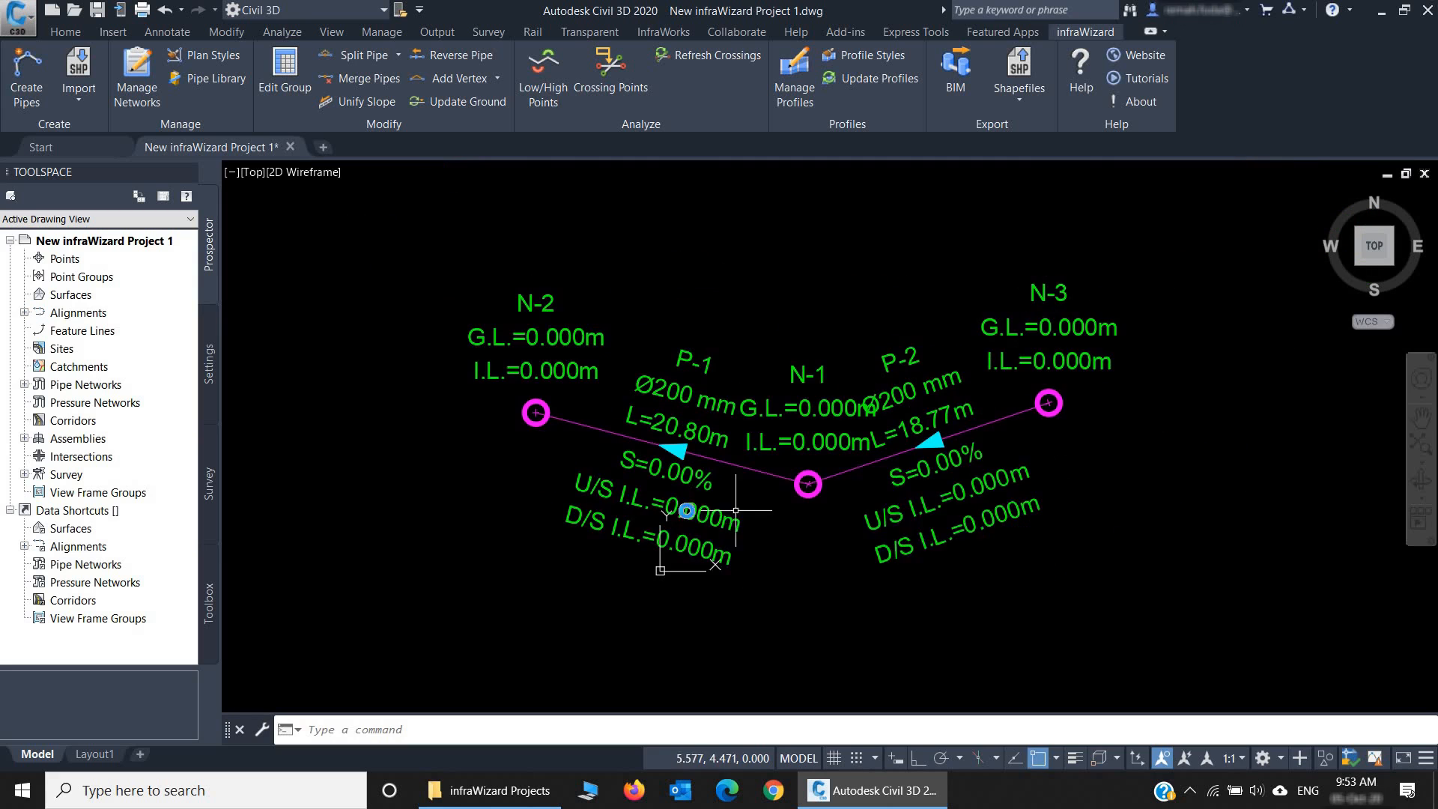
pyautogui.moveTo(735, 510); pyautogui.dragTo(686, 510, button='middle')
pyautogui.click(97, 11)
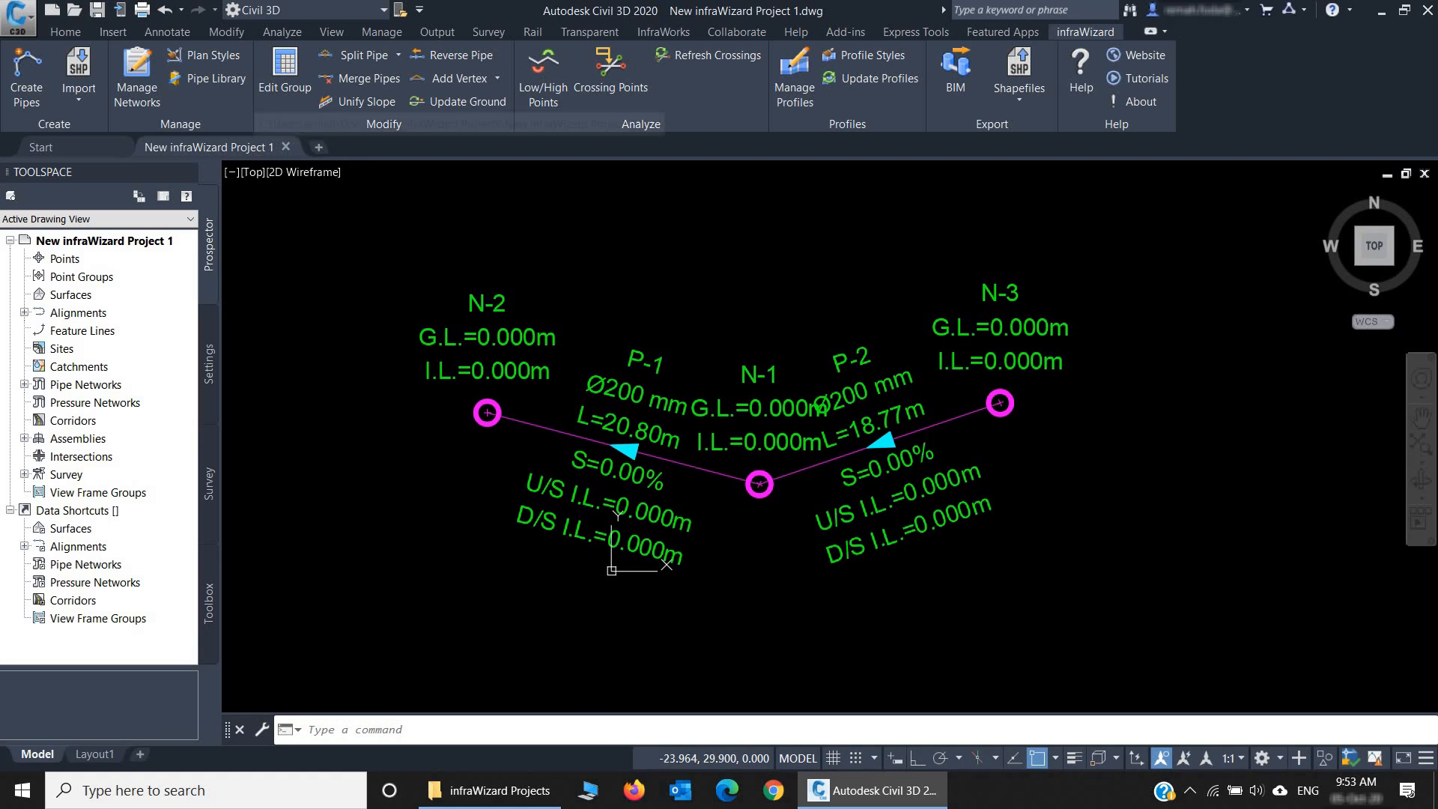
pyautogui.click(489, 791)
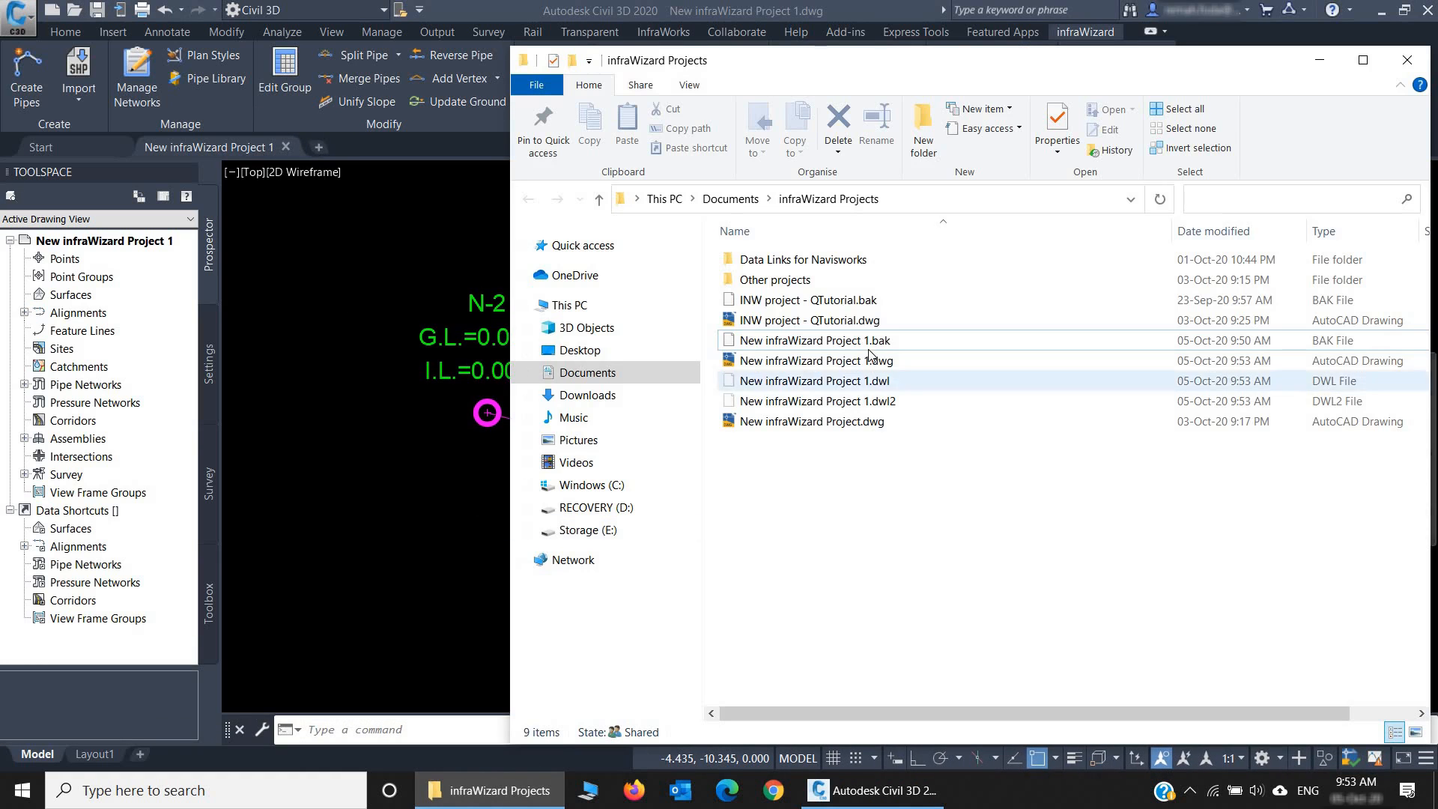
pyautogui.click(698, 6)
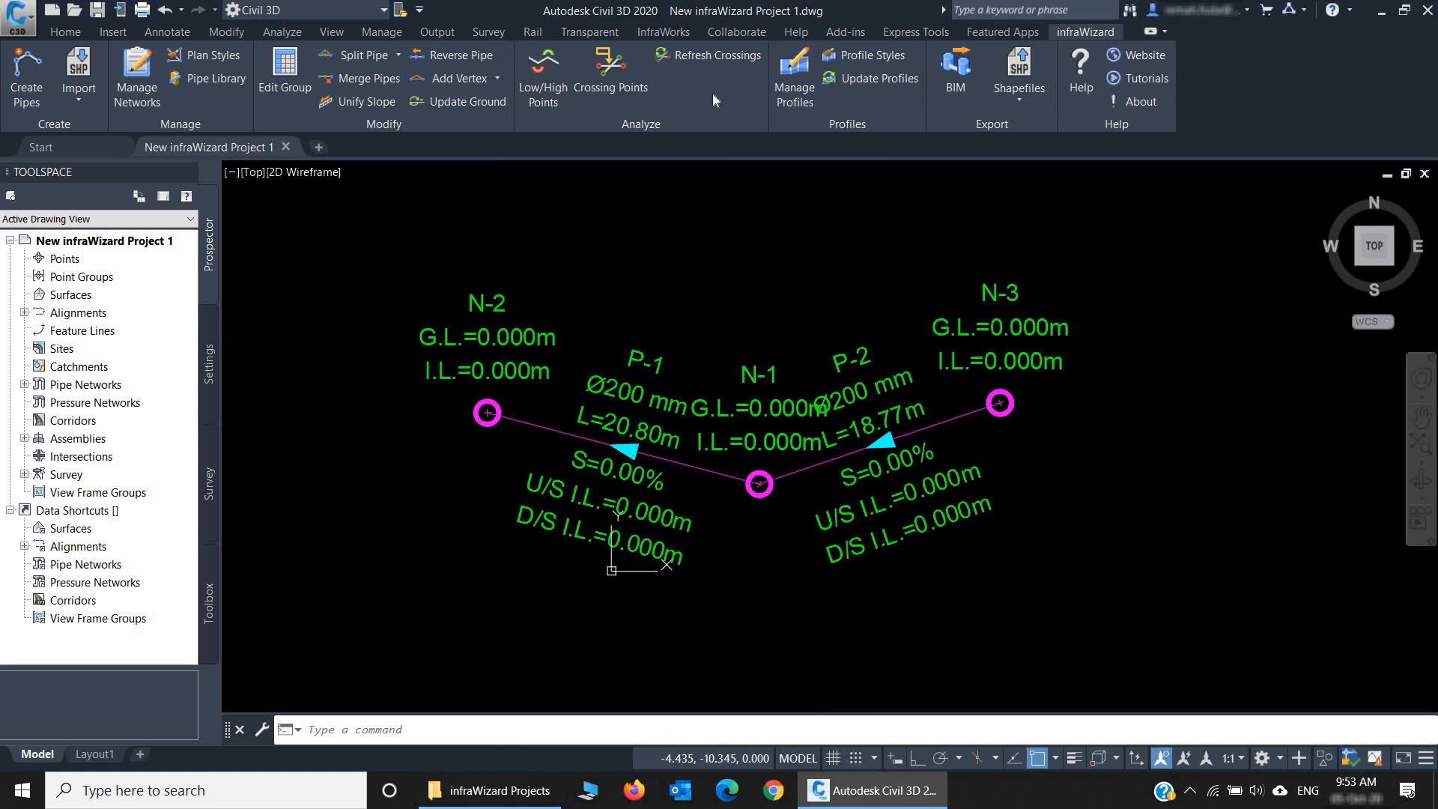
# Close the drawing and Civil 3D, and reopen New infraWizard Project 1.dwg from the infraWizard Projects folder
pyautogui.click(287, 148)
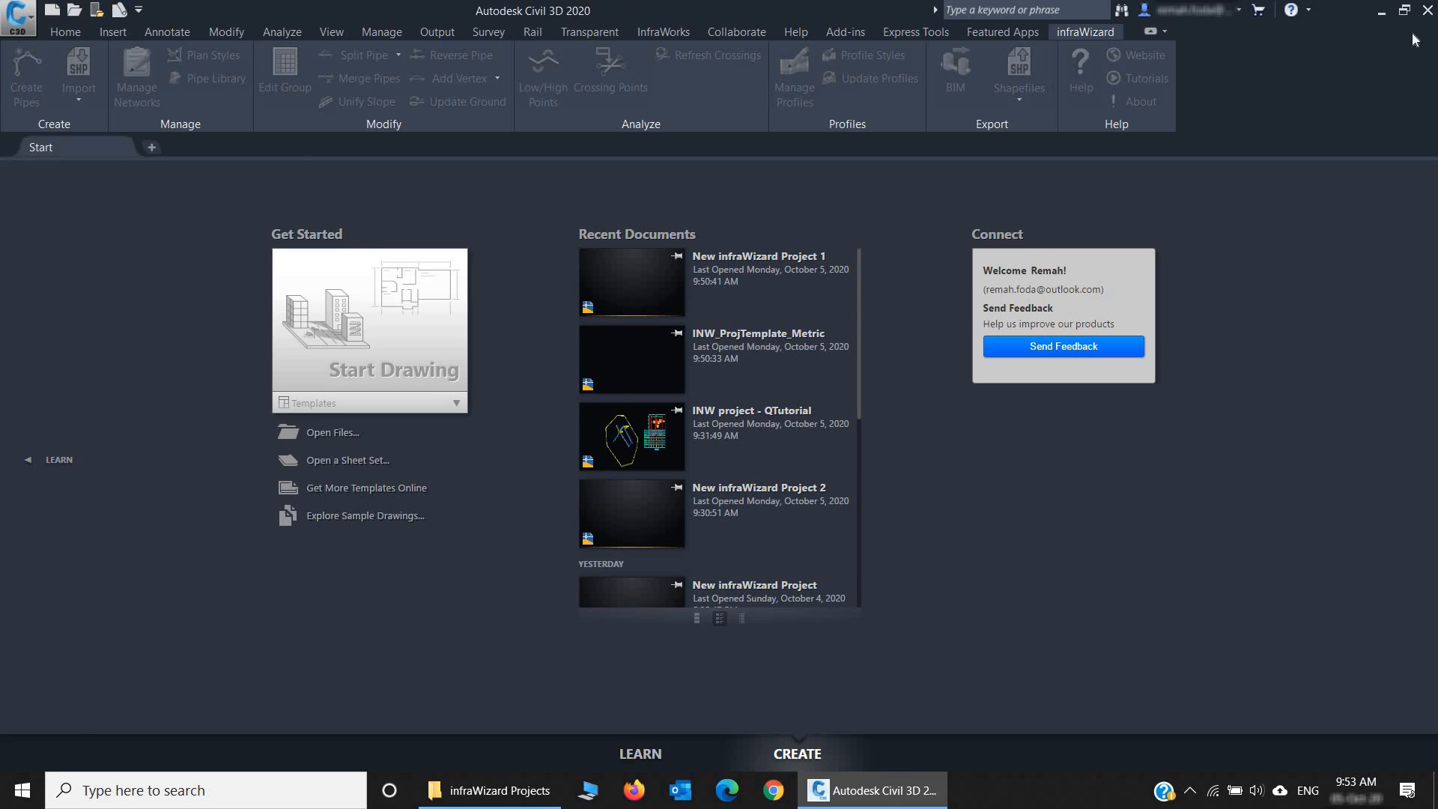
pyautogui.click(1427, 10)
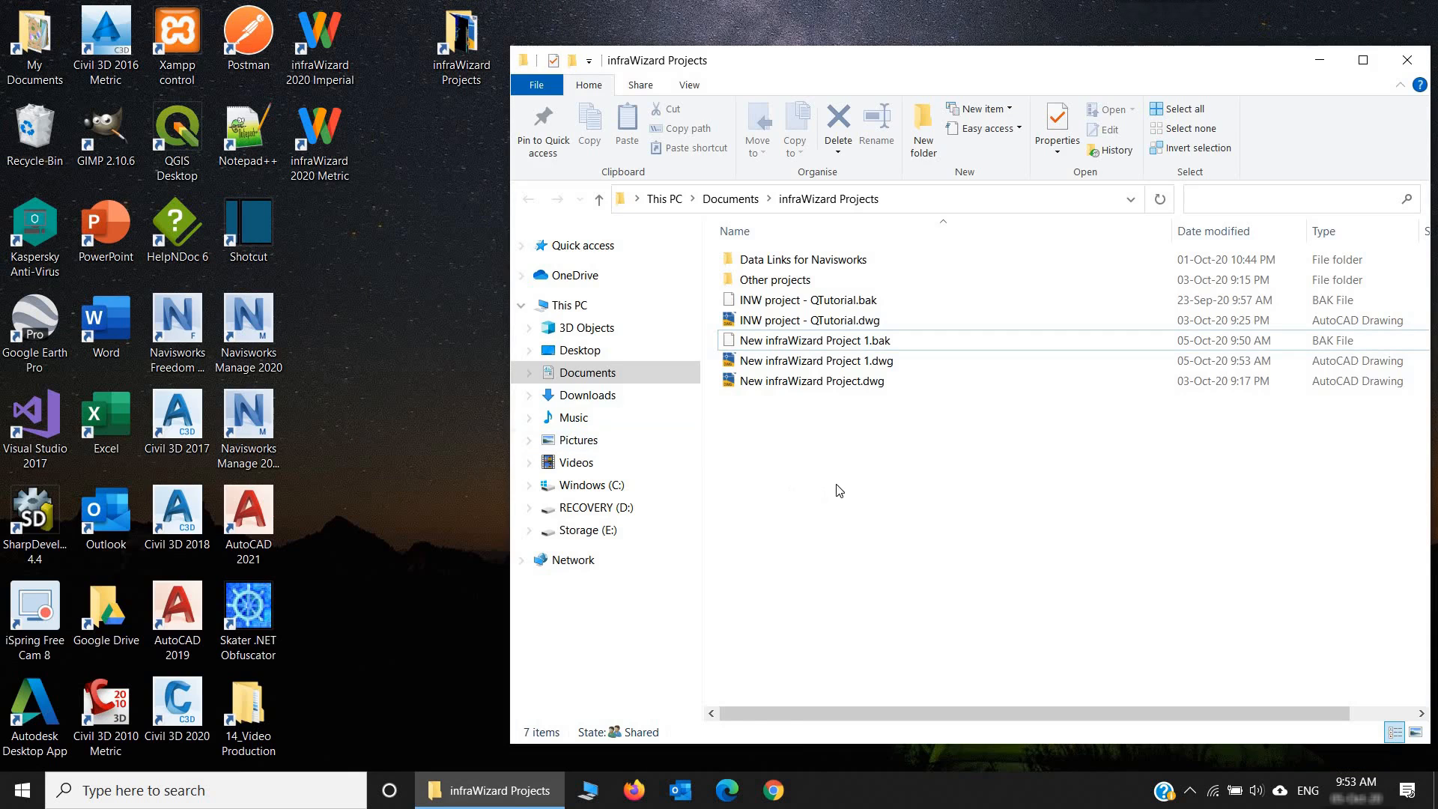
pyautogui.click(869, 362)
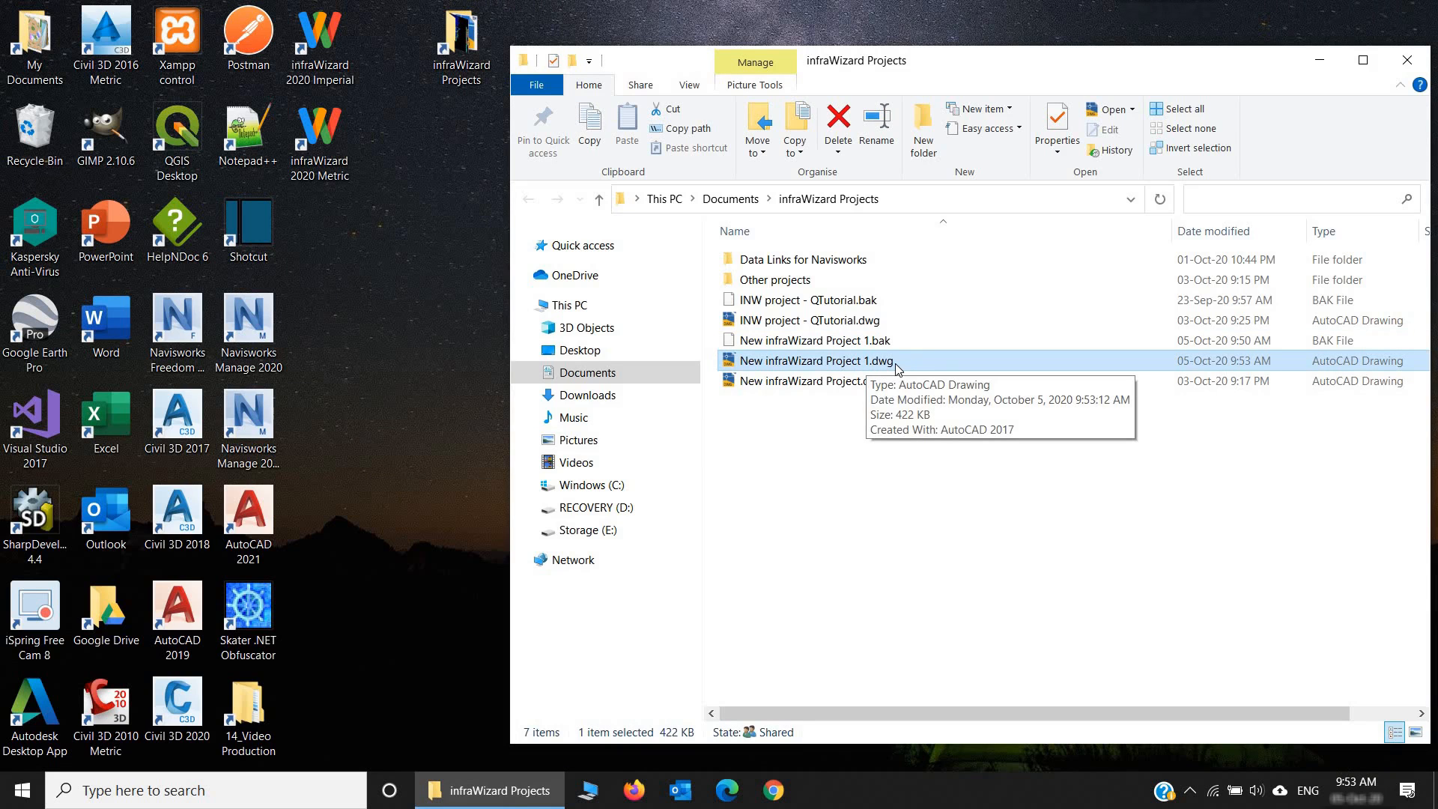
pyautogui.doubleClick(906, 362)
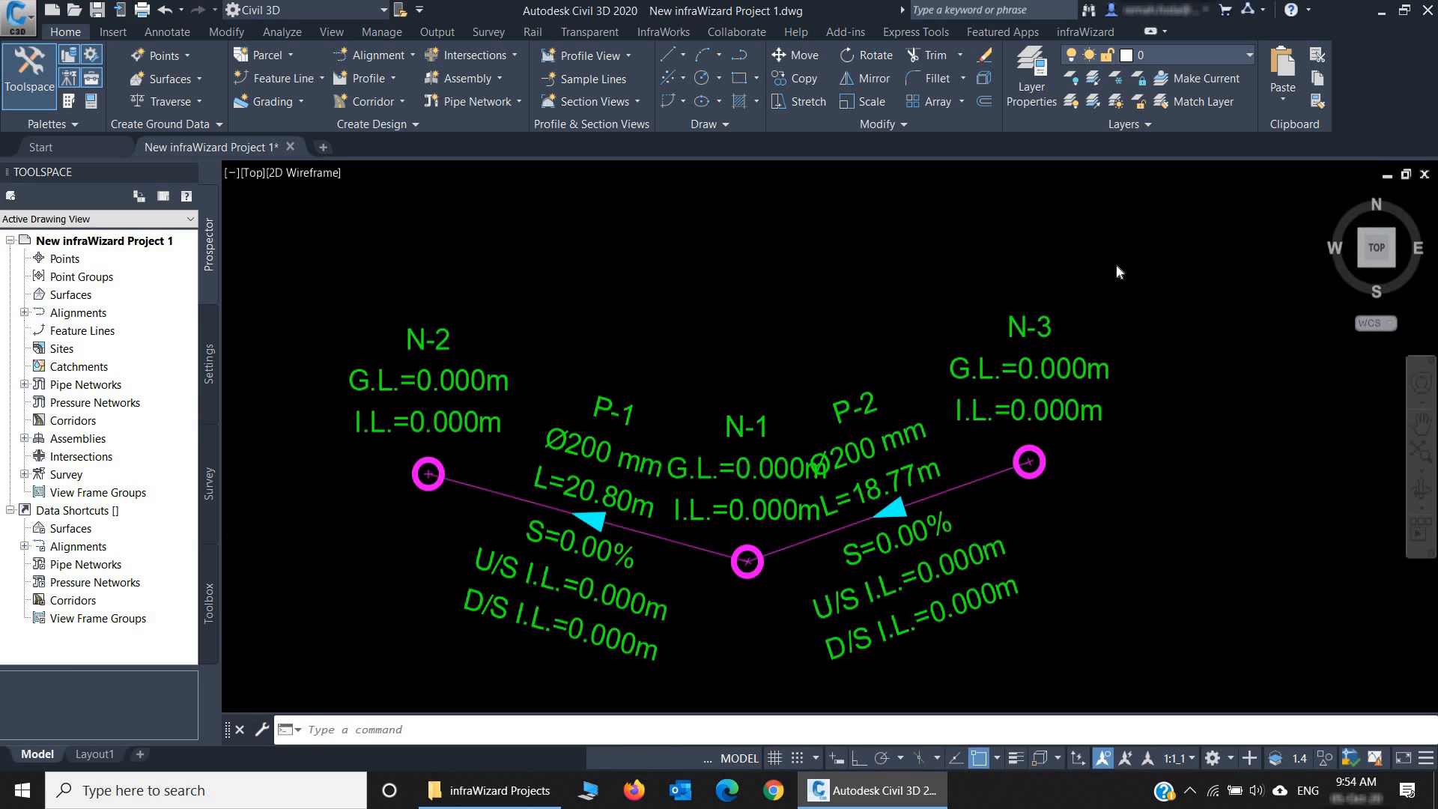
pyautogui.click(1140, 253)
pyautogui.click(1139, 225)
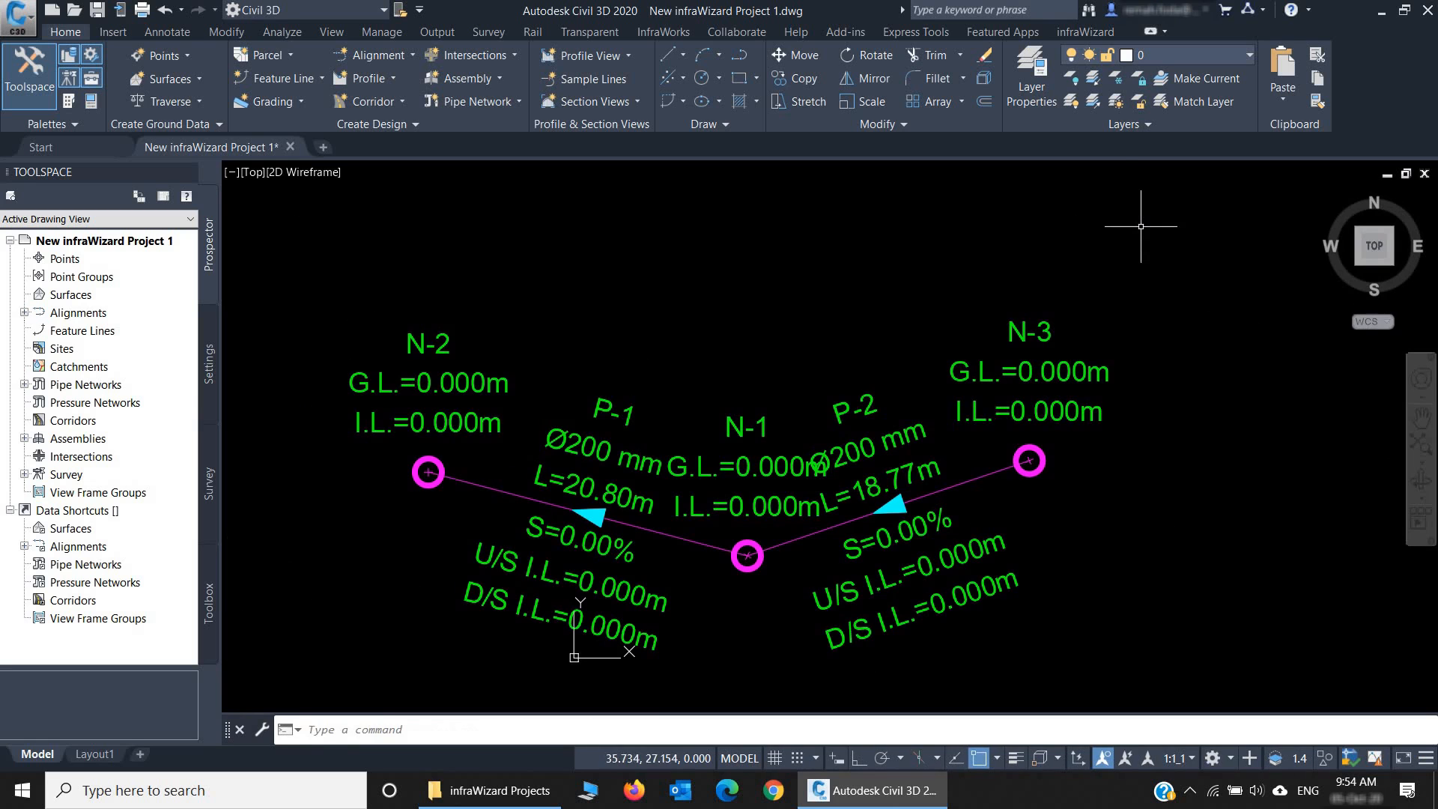
# Bring up the infraWizard tools and check that node N-2 is selectable in the reopened drawing
pyautogui.click(1098, 31)
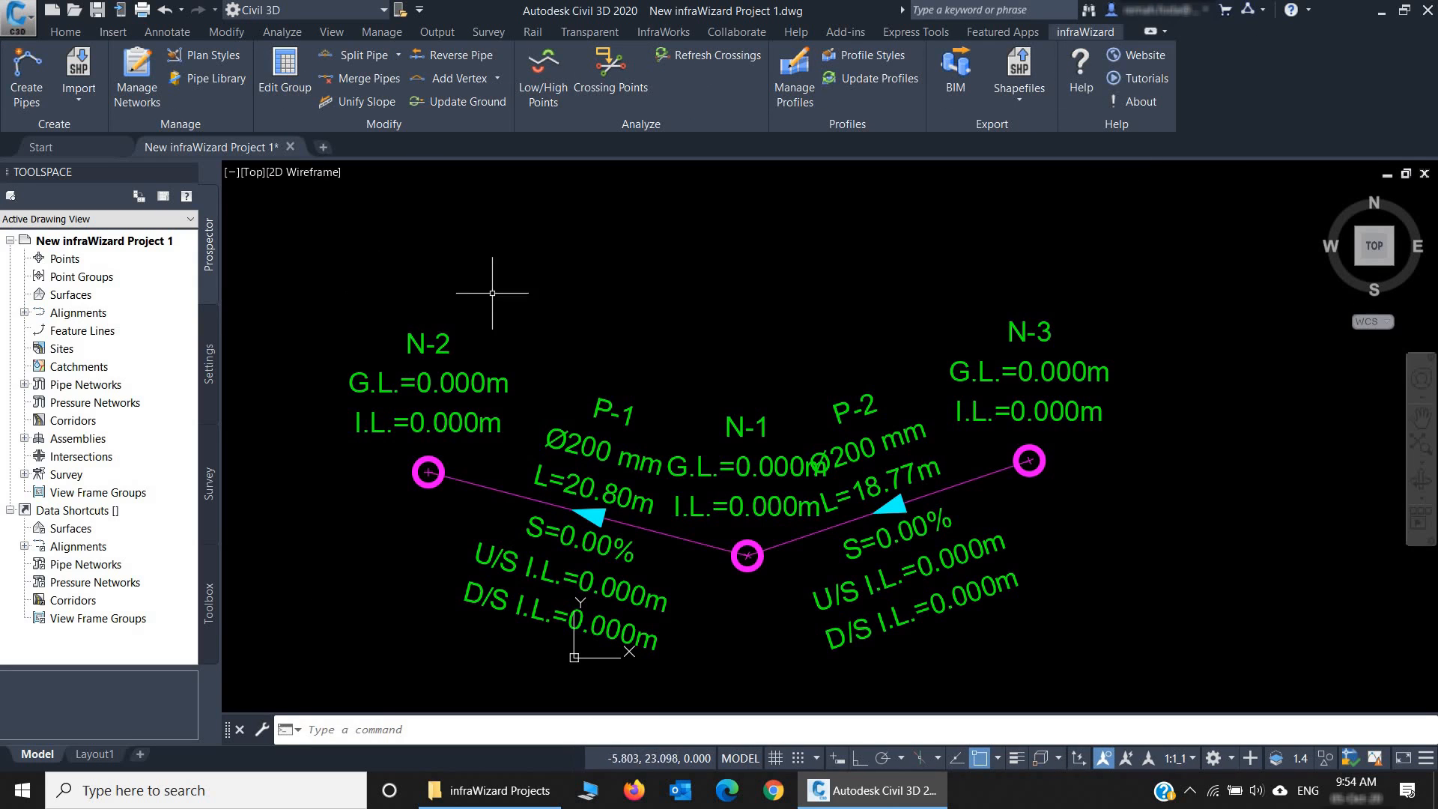
pyautogui.click(442, 462)
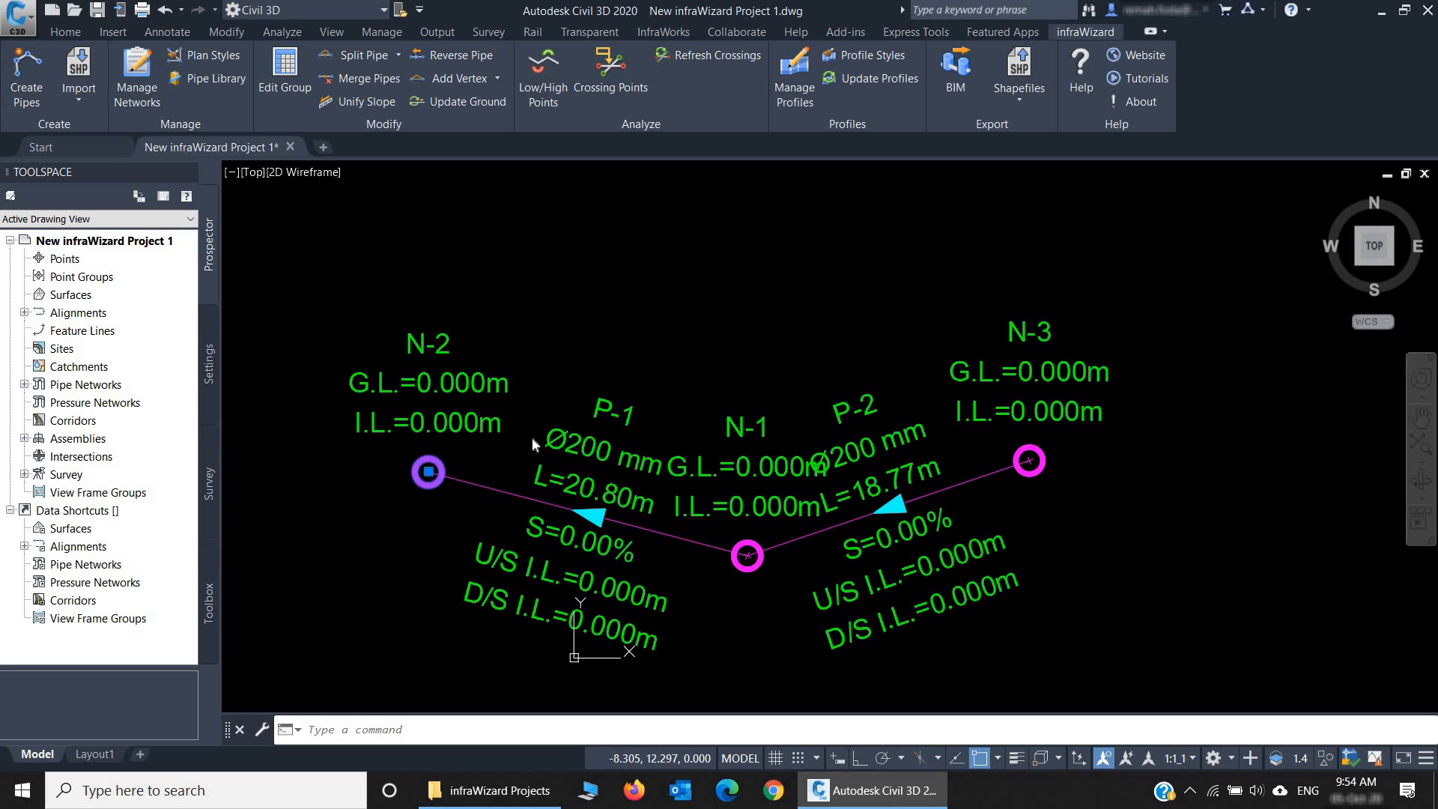
pyautogui.click(864, 572)
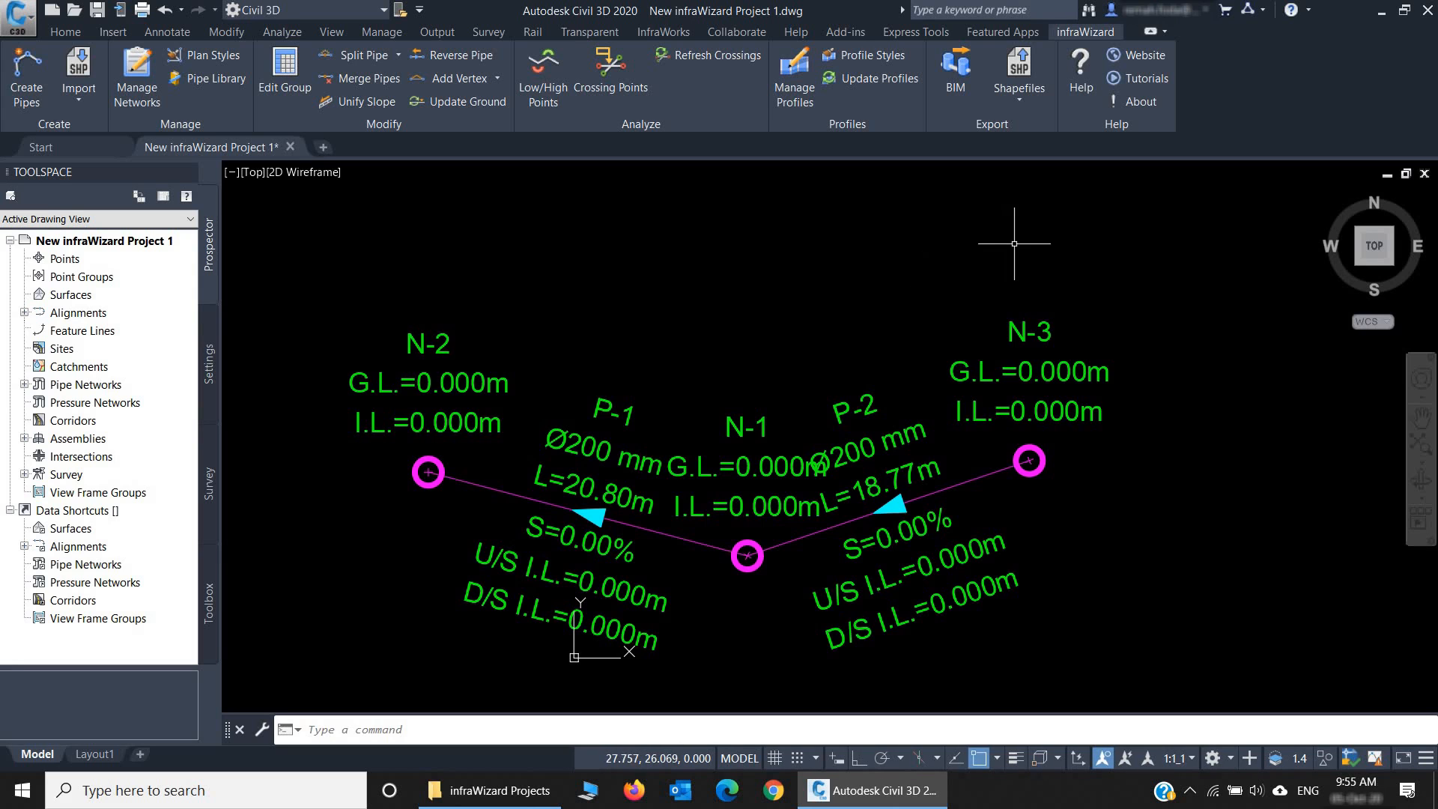
# Switch to File Explorer and examine the New infraWizard Project 1 files in the infraWizard Projects folder
pyautogui.click(546, 800)
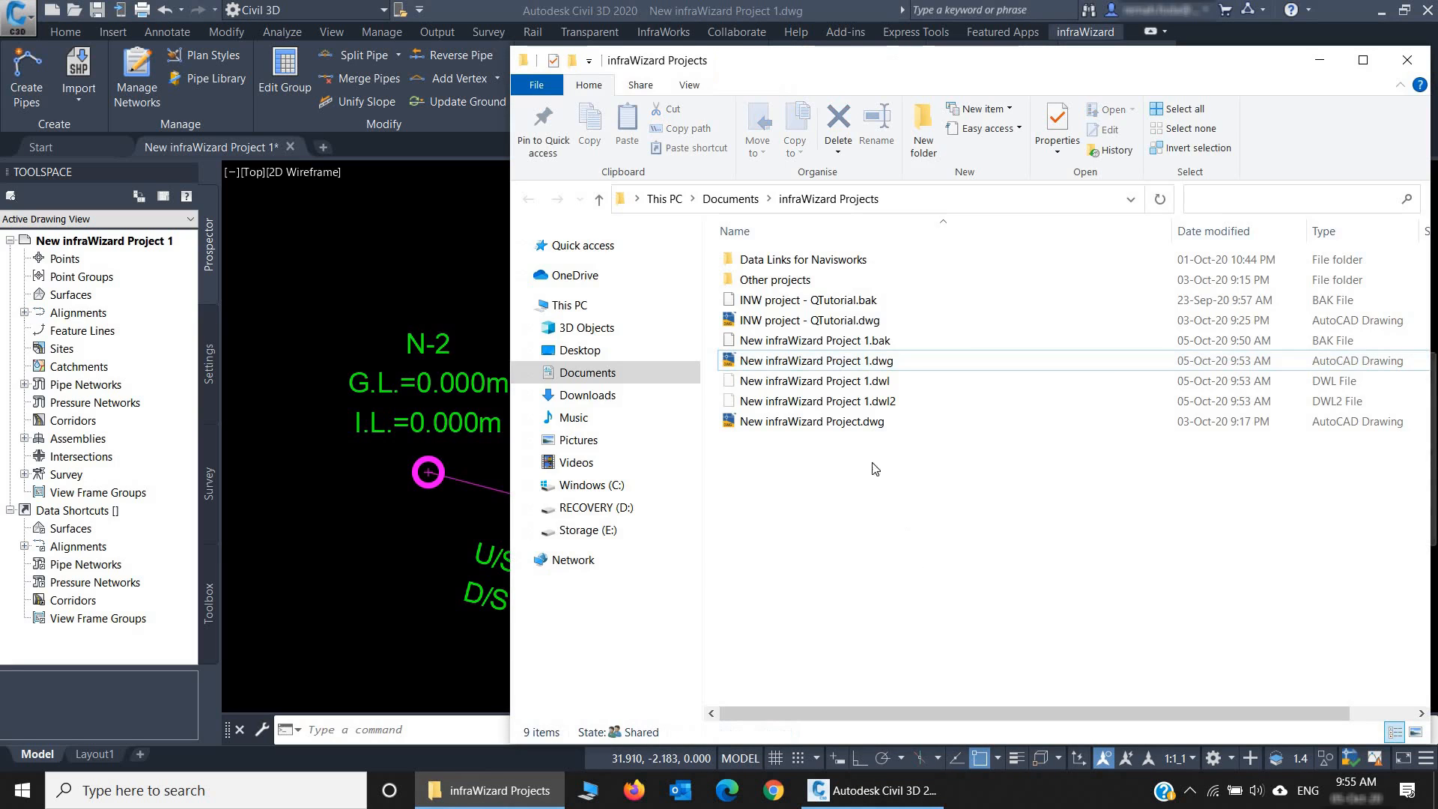
pyautogui.click(824, 367)
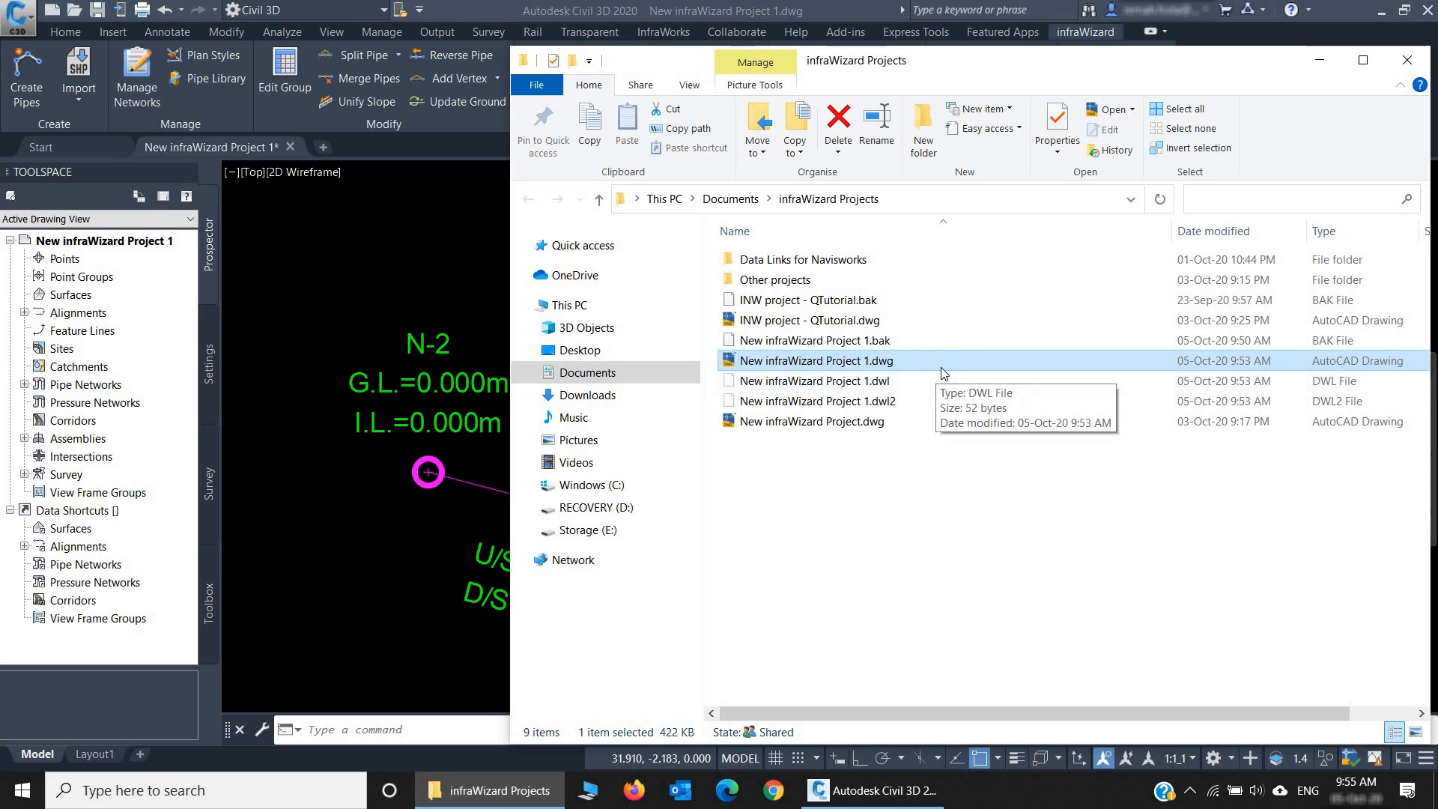
pyautogui.click(937, 492)
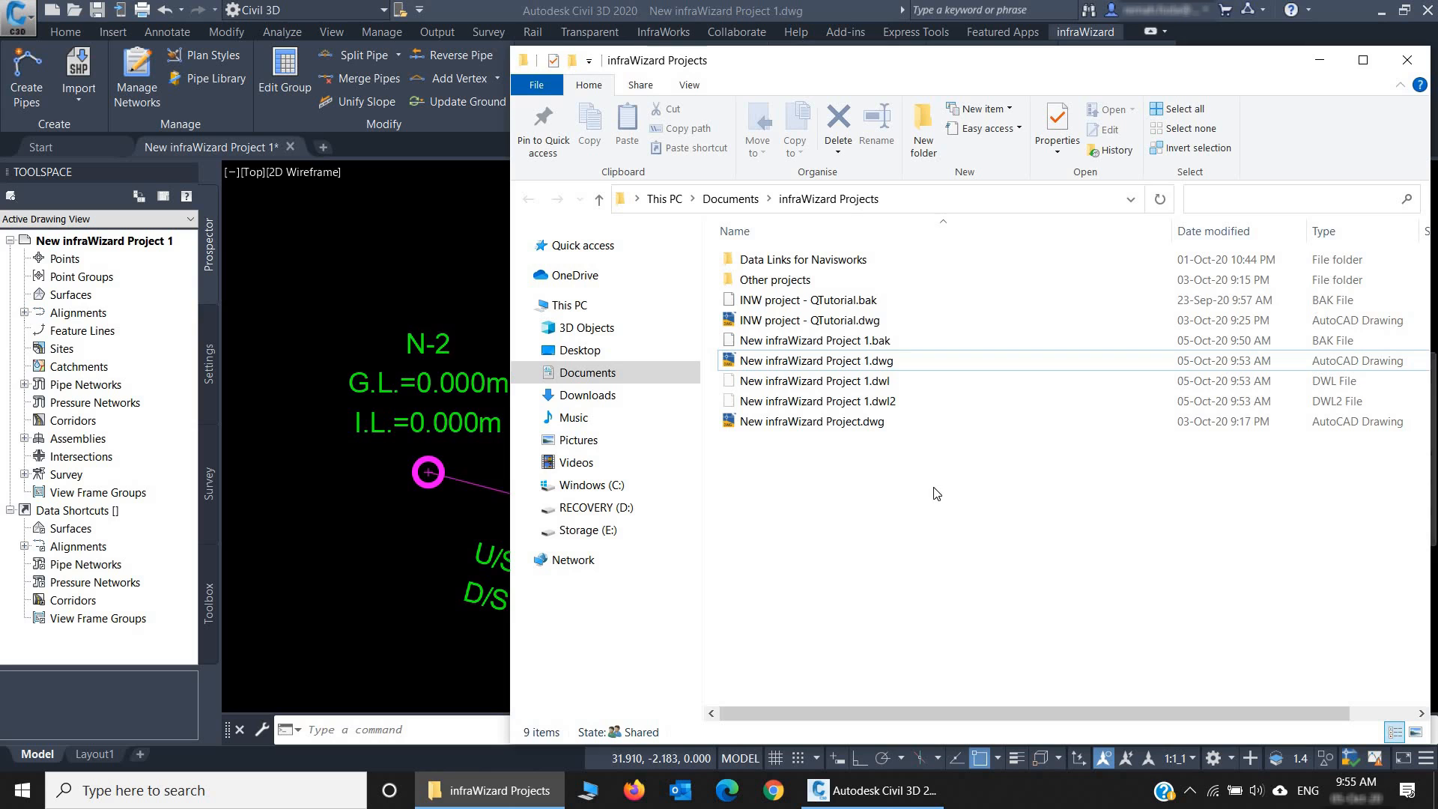
# Return to the Civil 3D drawing and delete end node N-2 together with its connected pipe P-1
pyautogui.click(445, 275)
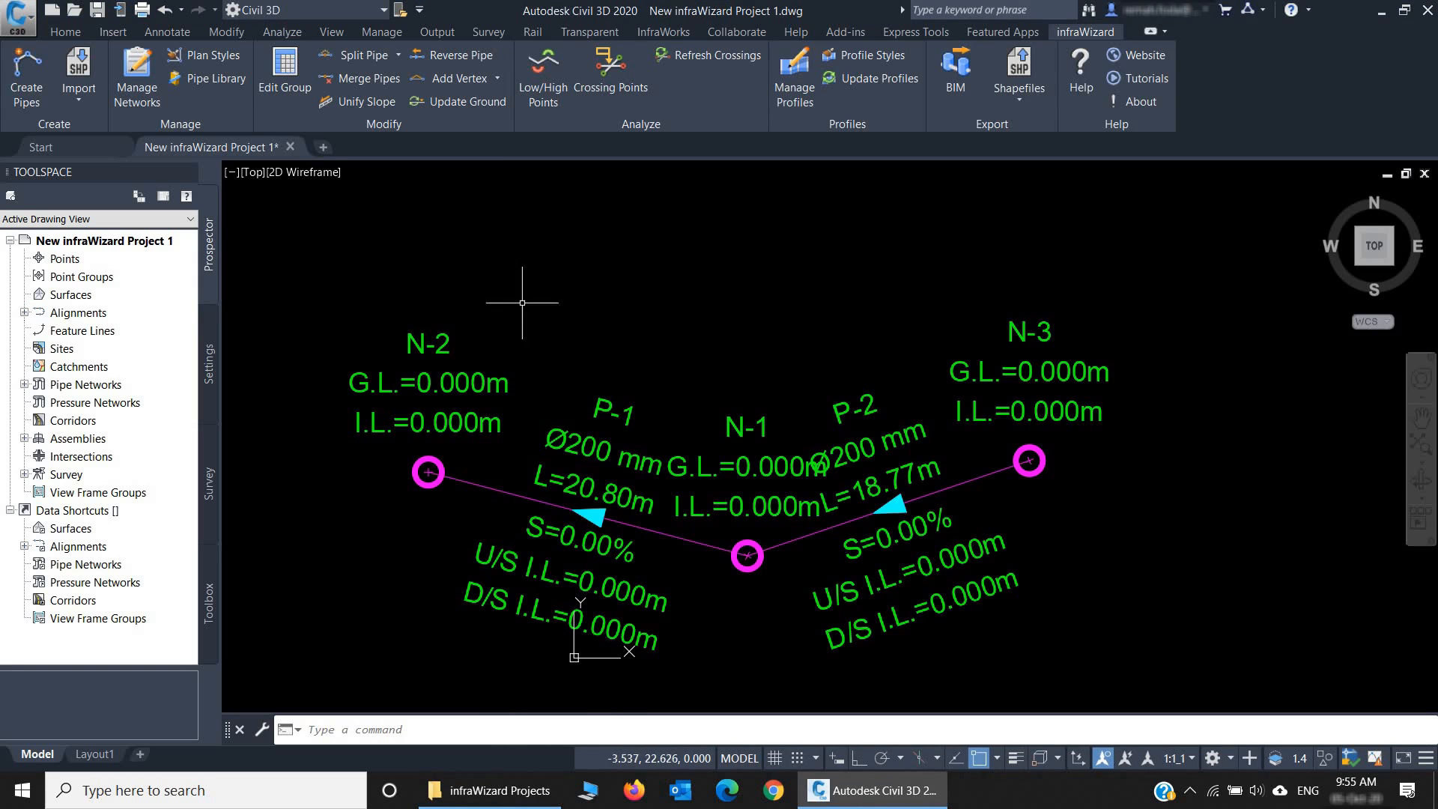
pyautogui.click(428, 472)
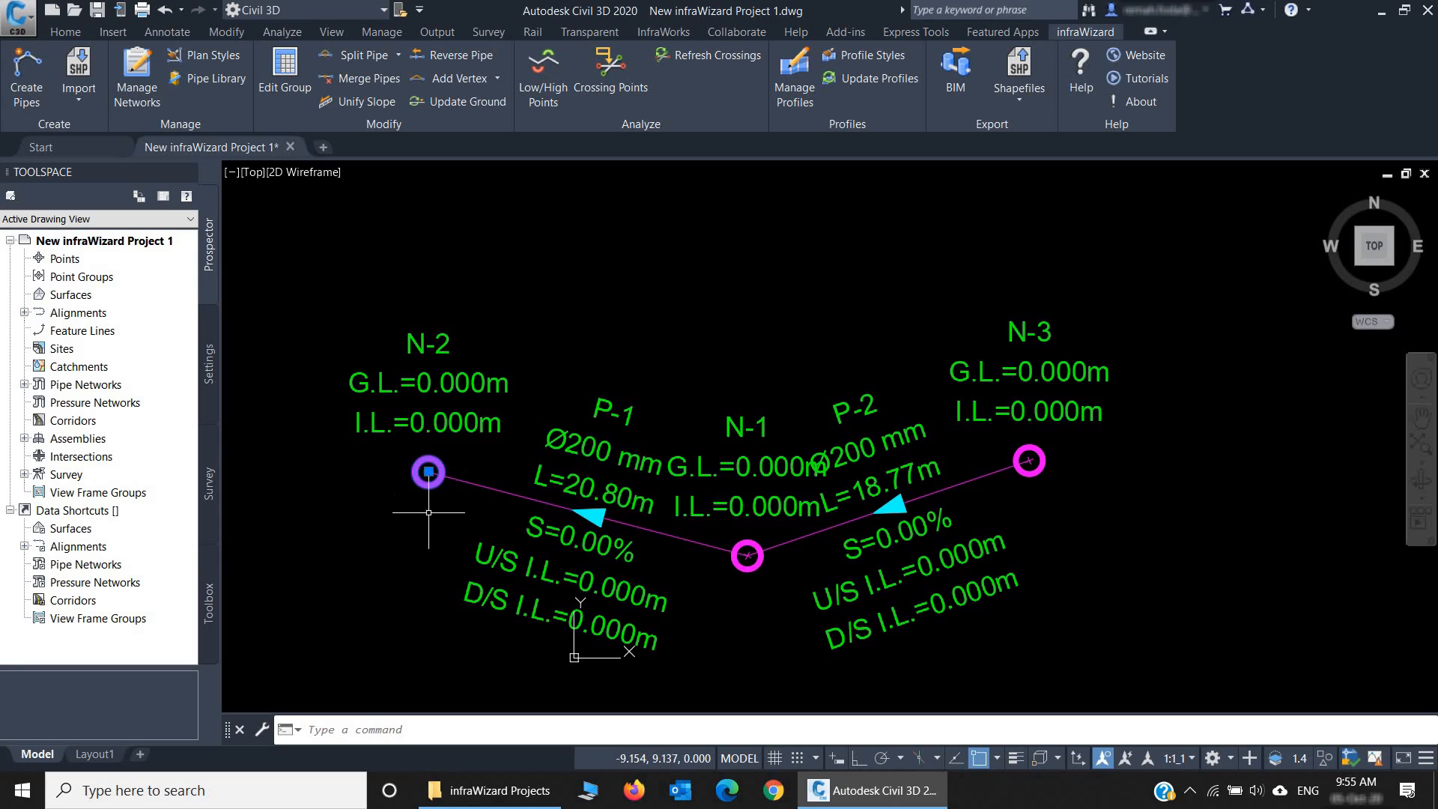
pyautogui.press('Delete')
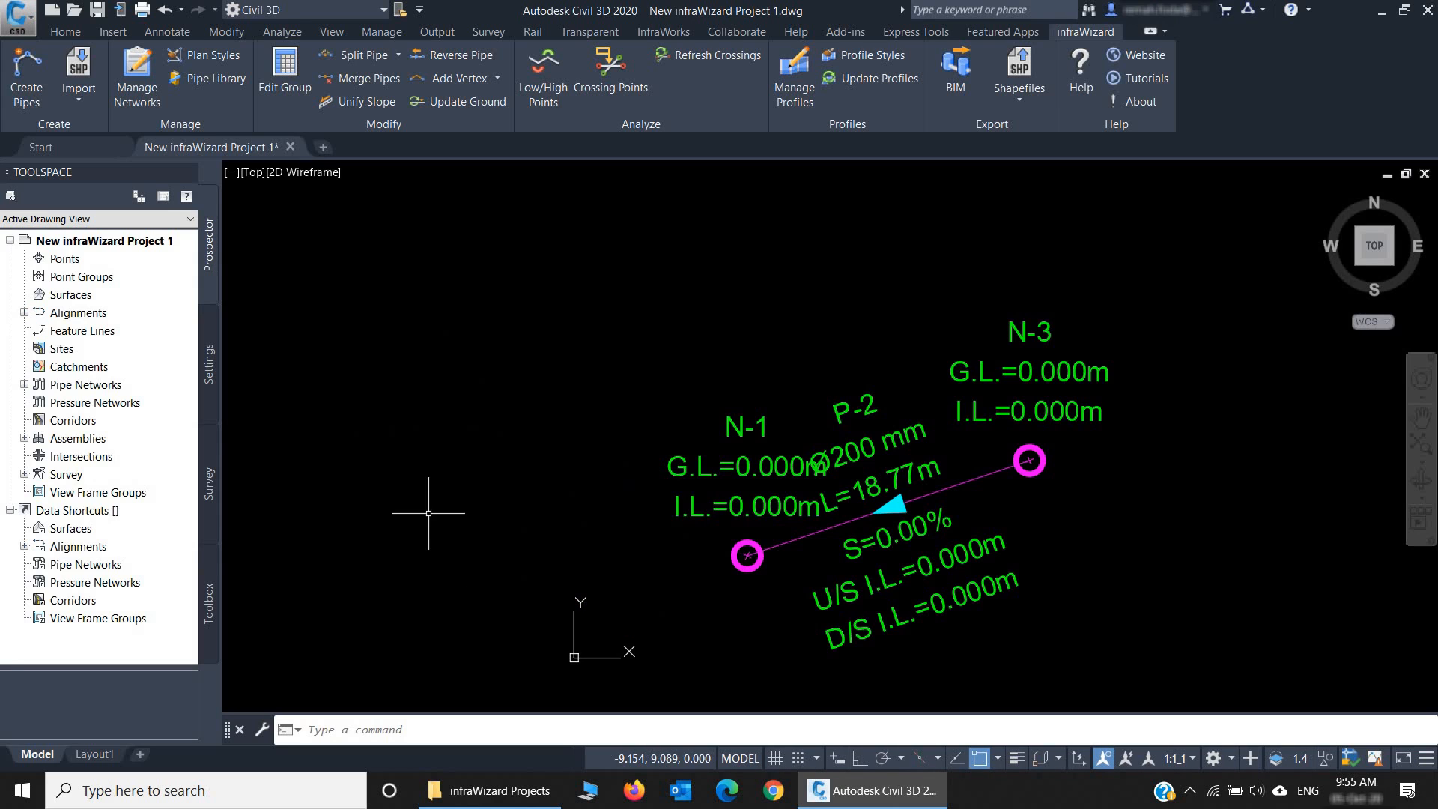